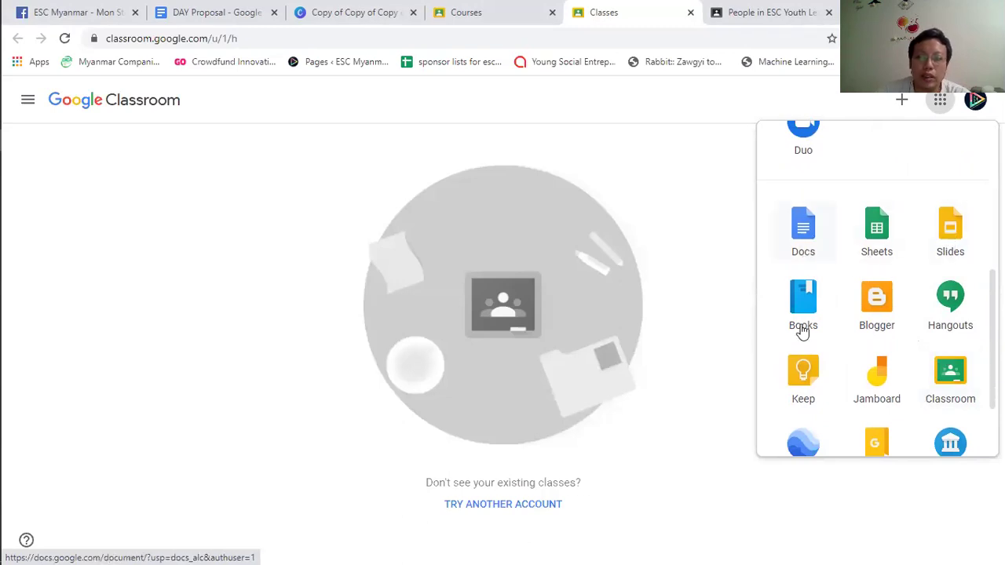
Review the profile and notification options in the Classroom settings, and return to the class overview
left_click(688, 167)
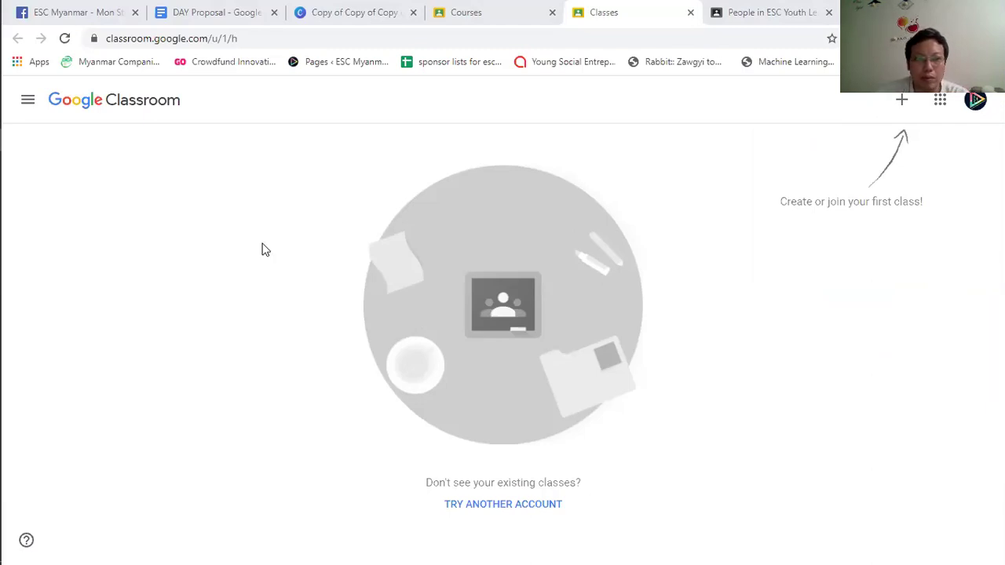
left_click(28, 100)
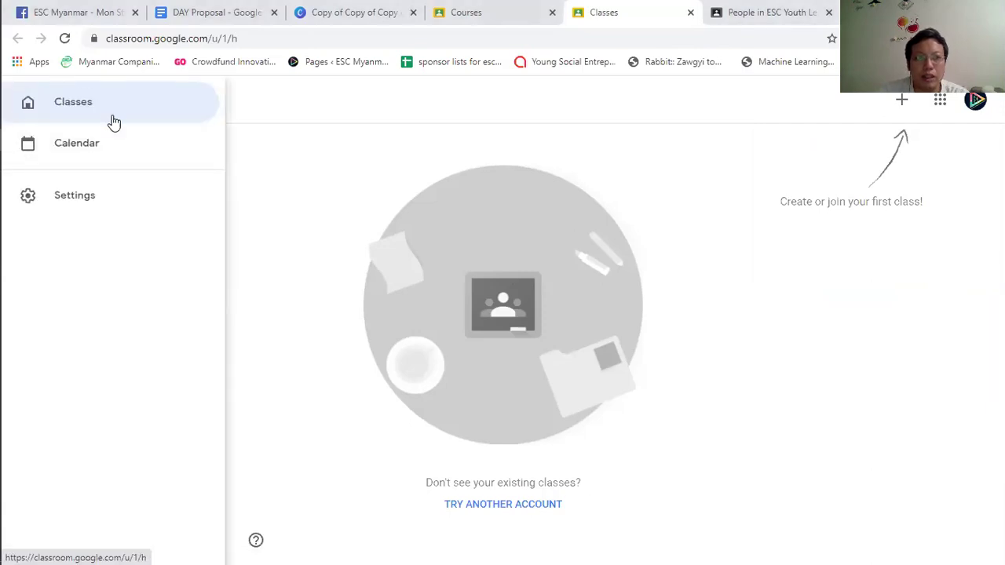
left_click(26, 198)
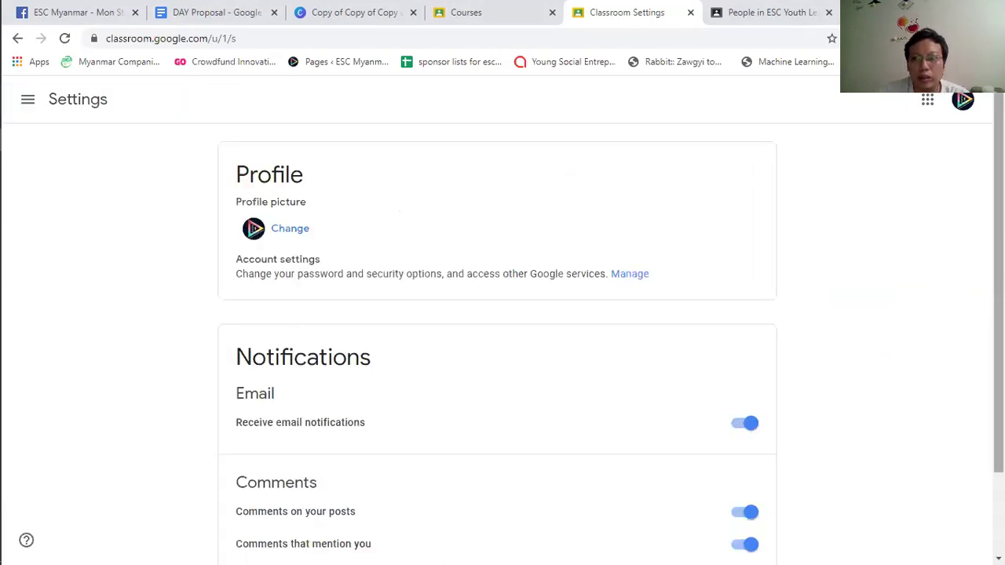
scroll(497, 345, "down", 2)
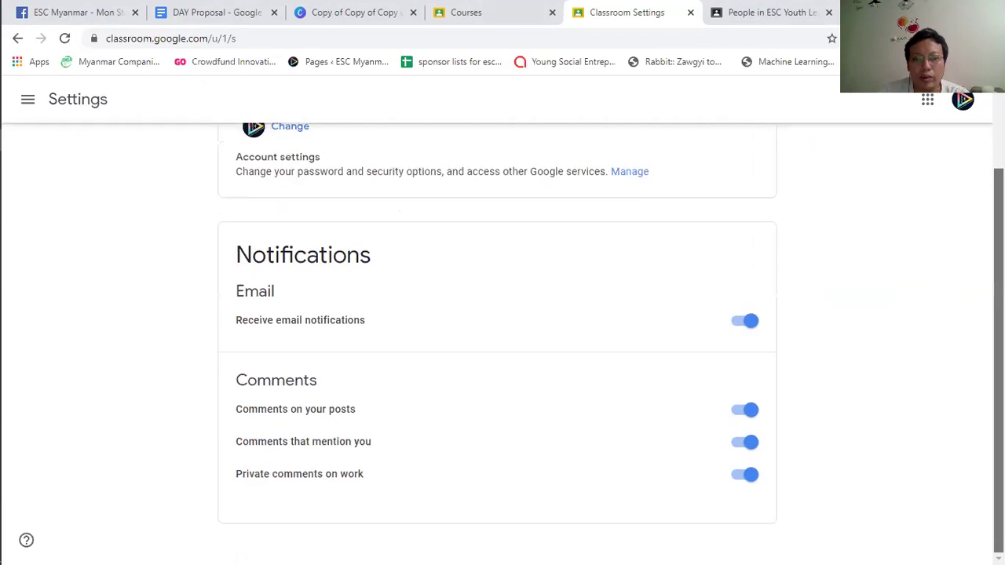
scroll(115, 175, "up", 2)
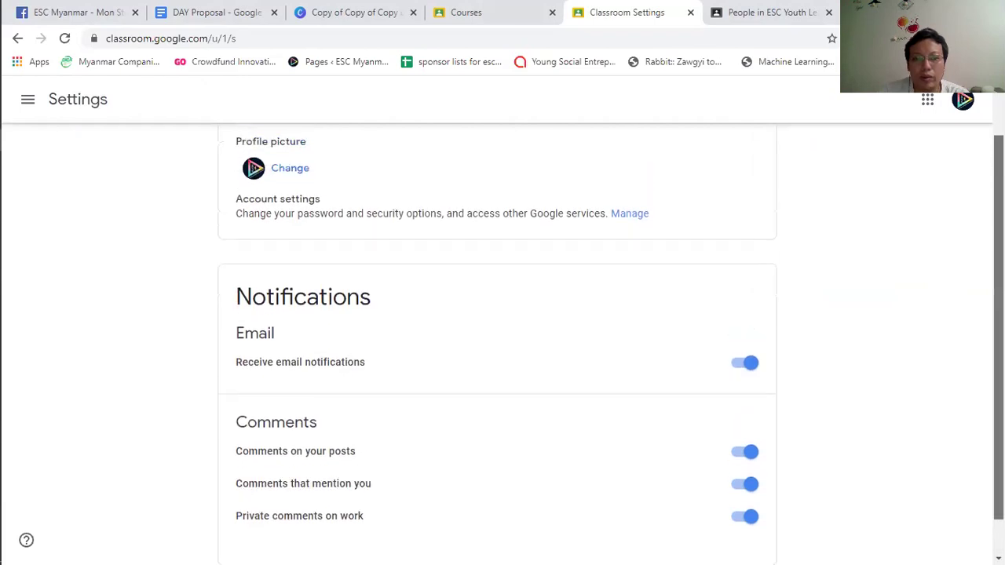
left_click(25, 105)
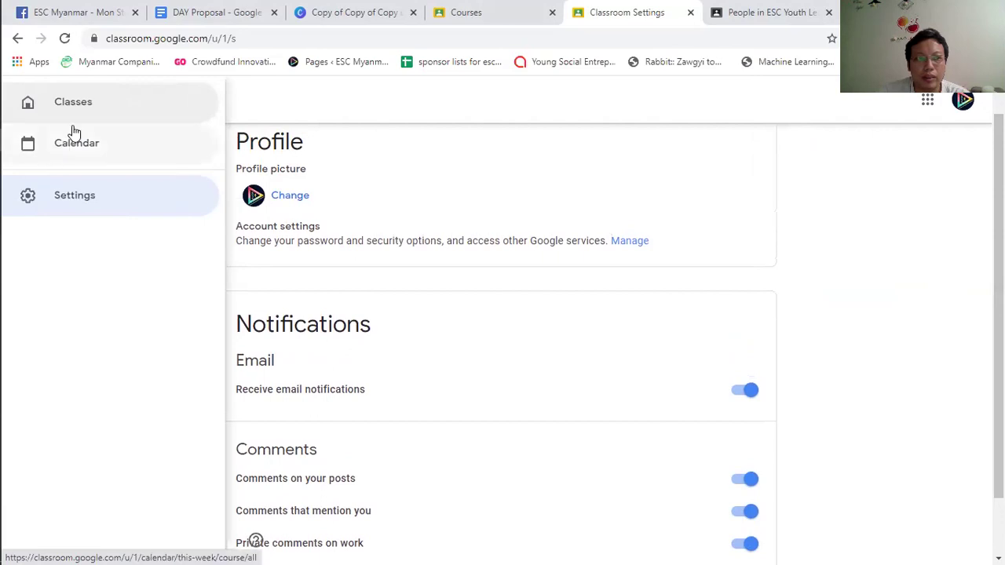
left_click(103, 108)
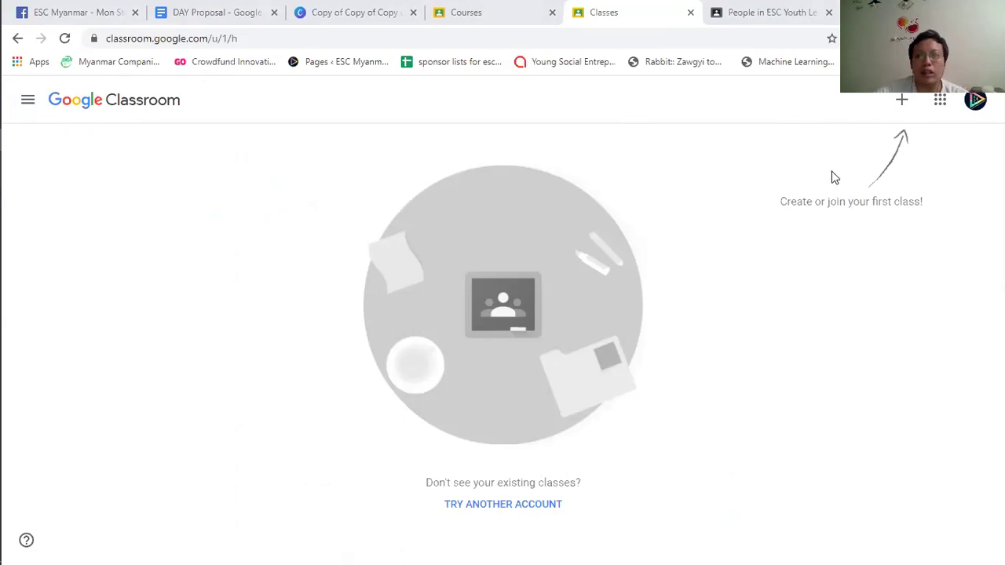
View the dialog for joining a class by class code and close it without joining
left_click(903, 103)
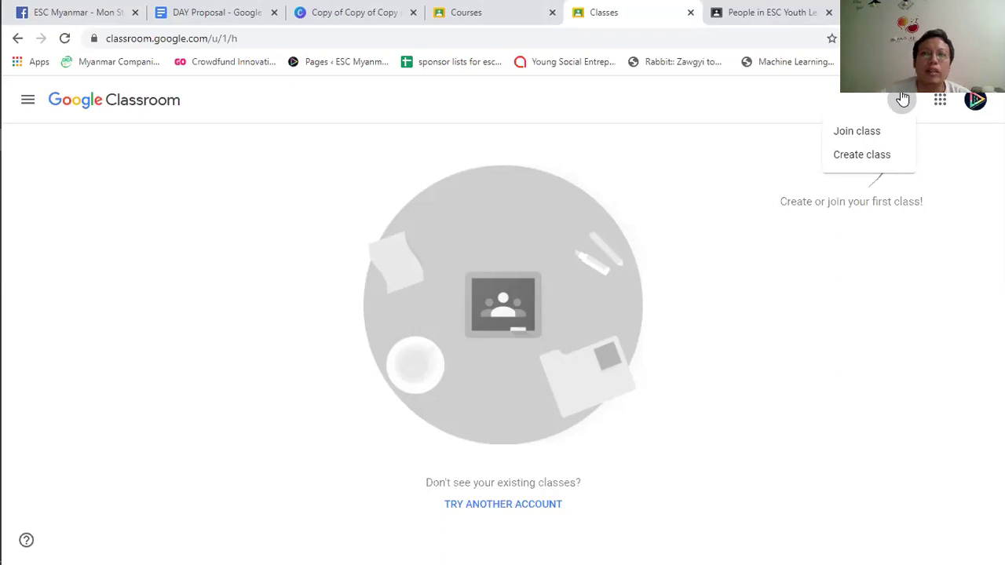
left_click(855, 133)
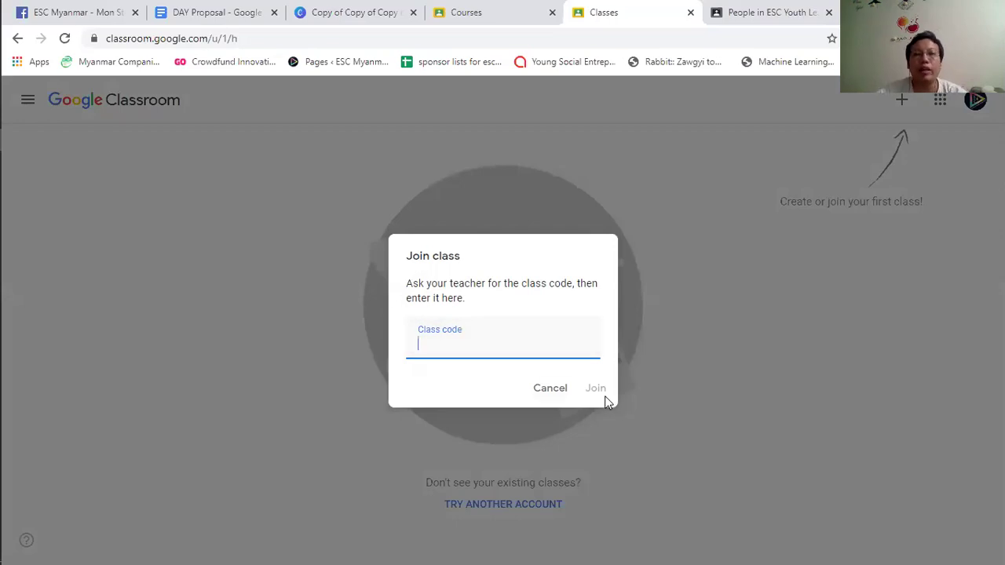
left_click(554, 385)
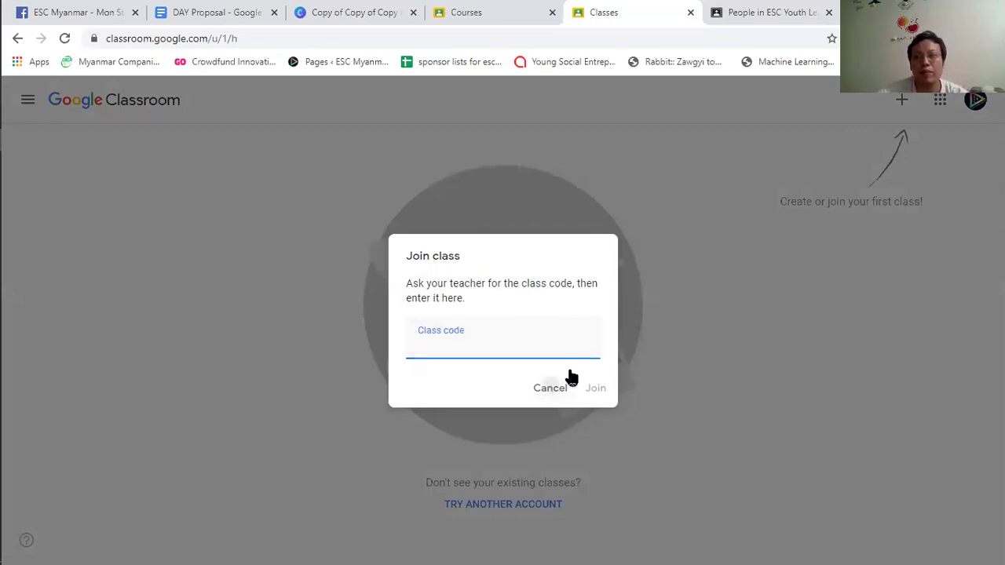
Start creating a class and accept the notice about not using Classroom at a school with students
left_click(894, 115)
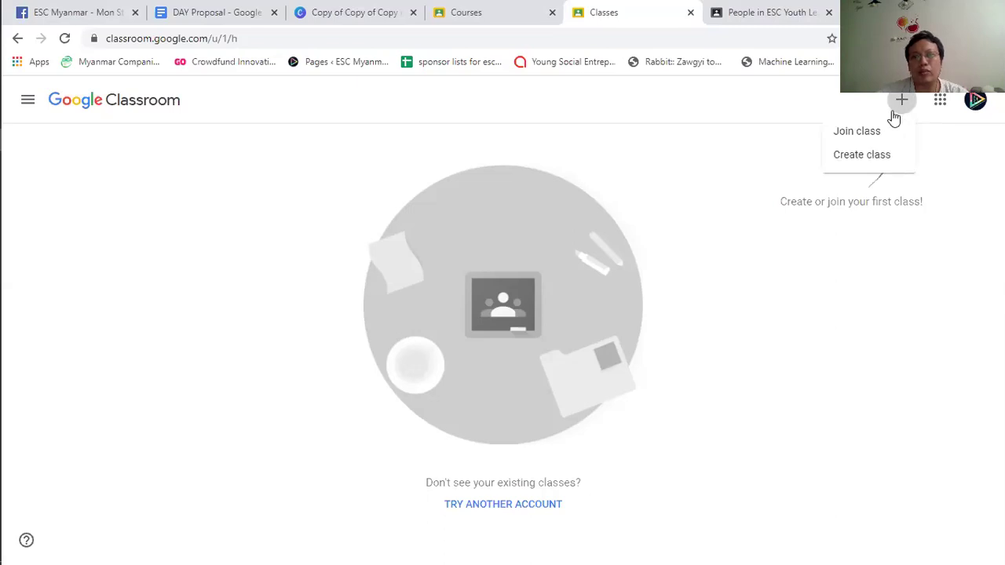
left_click(862, 154)
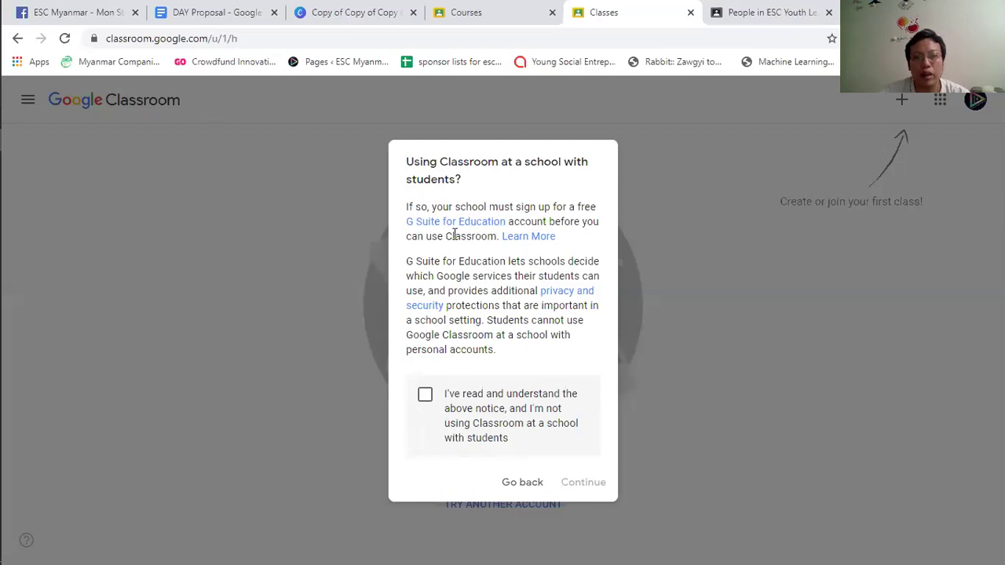
left_click(425, 395)
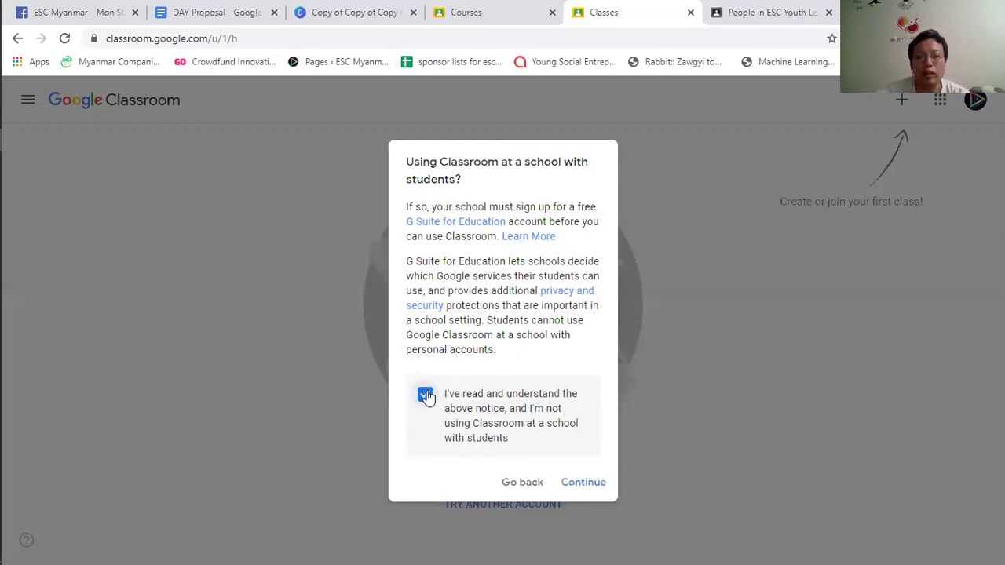
left_click(587, 485)
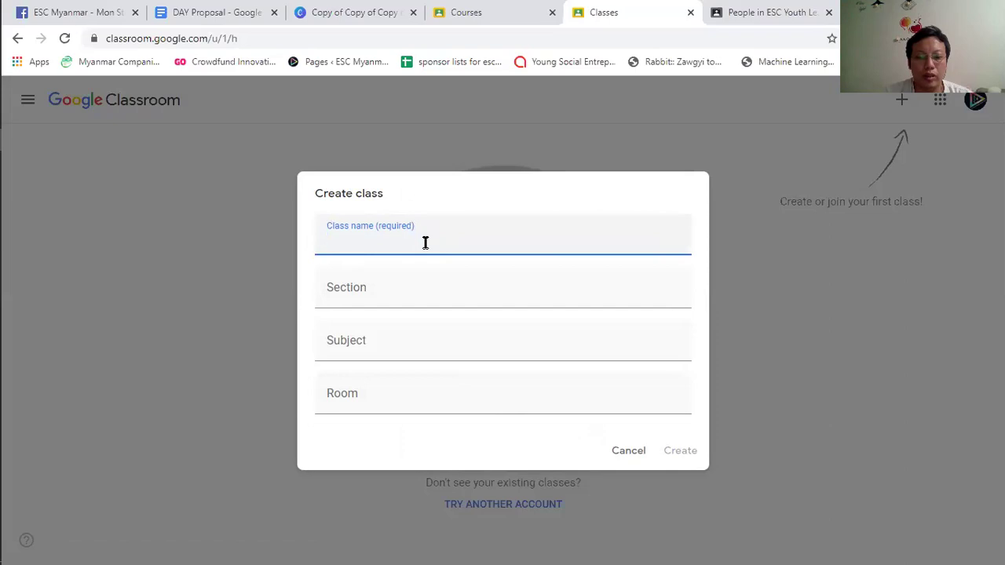
Create the class "Classroom for Students" with section "Batch-1", subject "E-Learning Knowledge sharing" and room 1, and dismiss the introductory notice
type("Classroom")
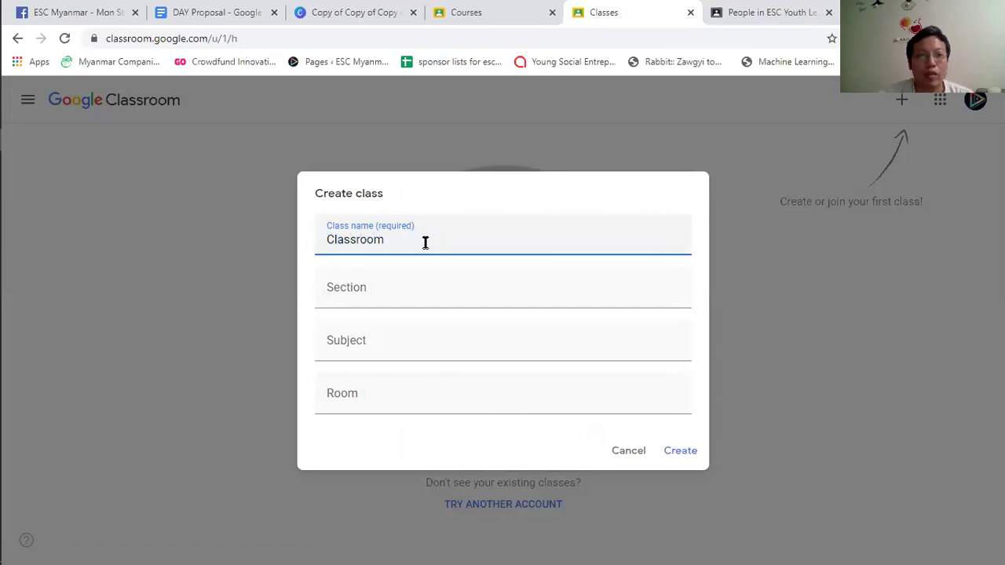
type(" for Students")
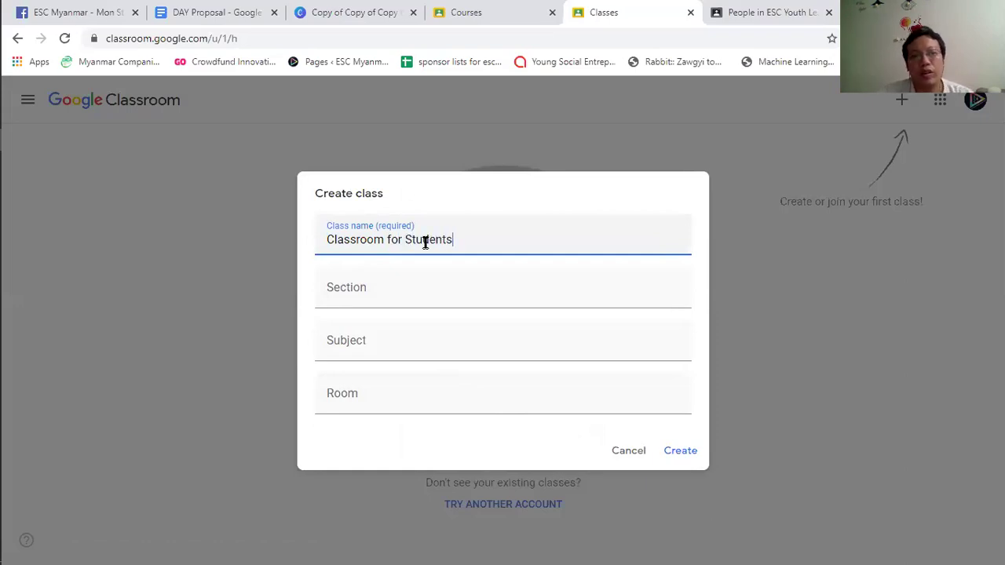
left_click(421, 298)
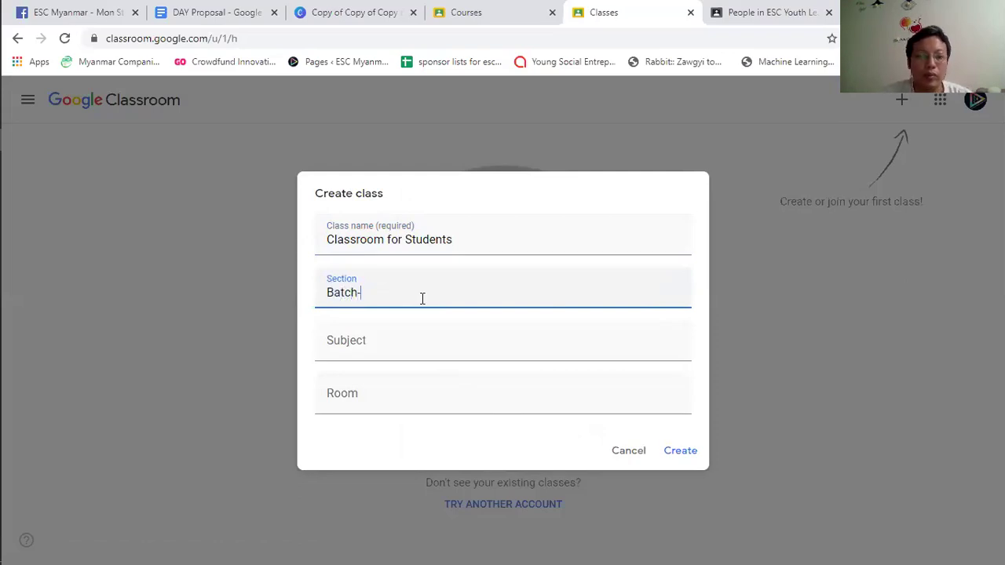
left_click(409, 342)
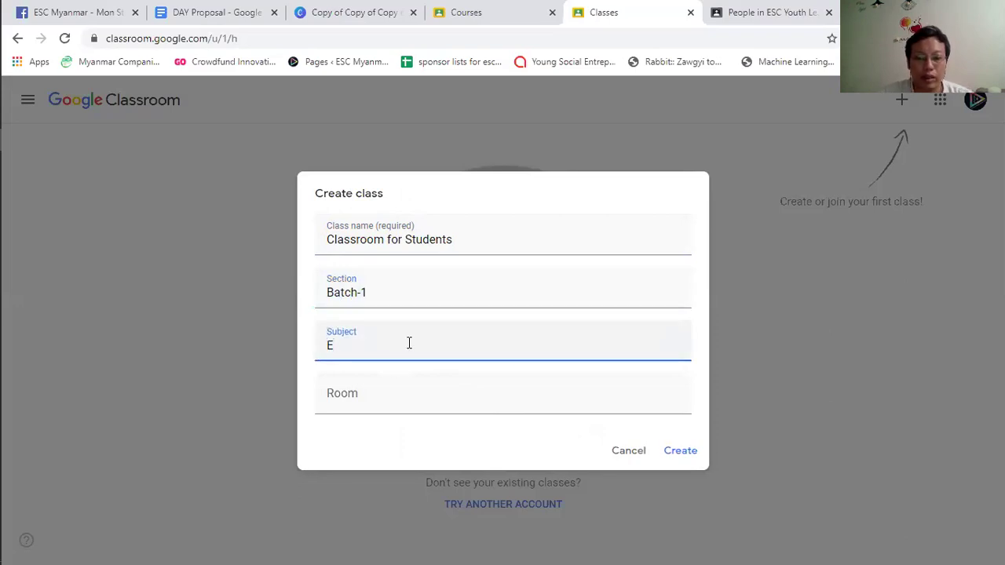
type("E-Leran")
type("Kno")
type("w")
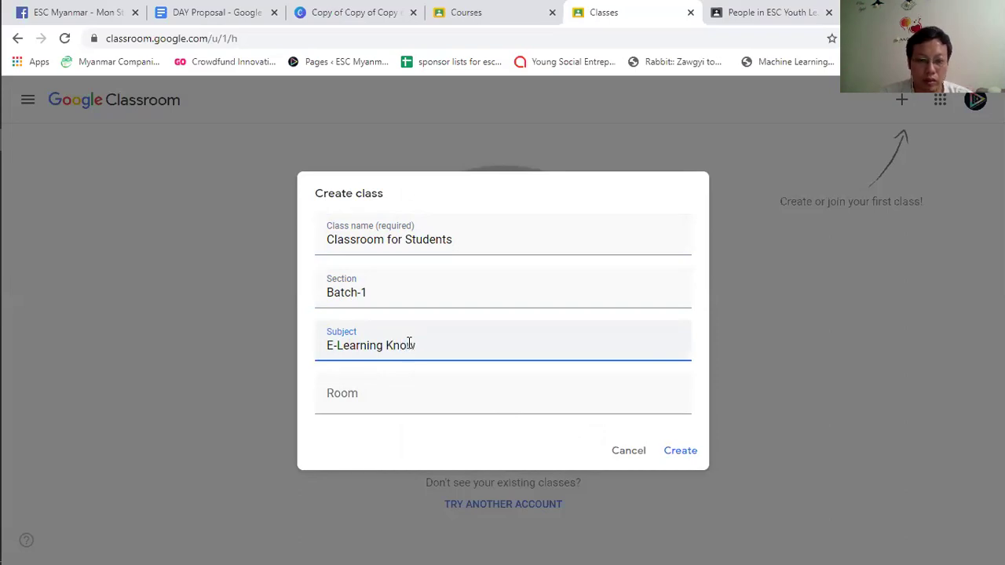
type("ledge sharing")
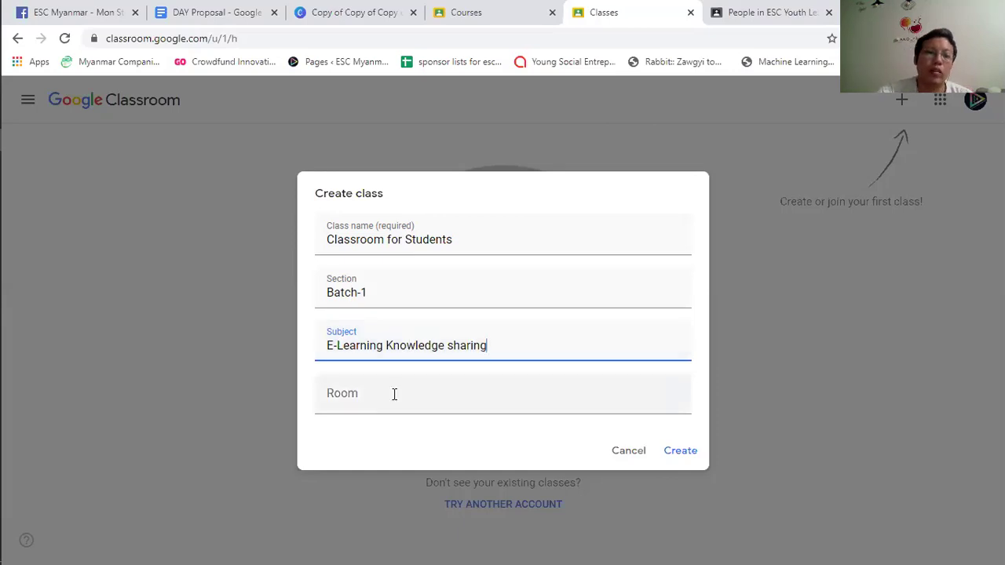
left_click(394, 394)
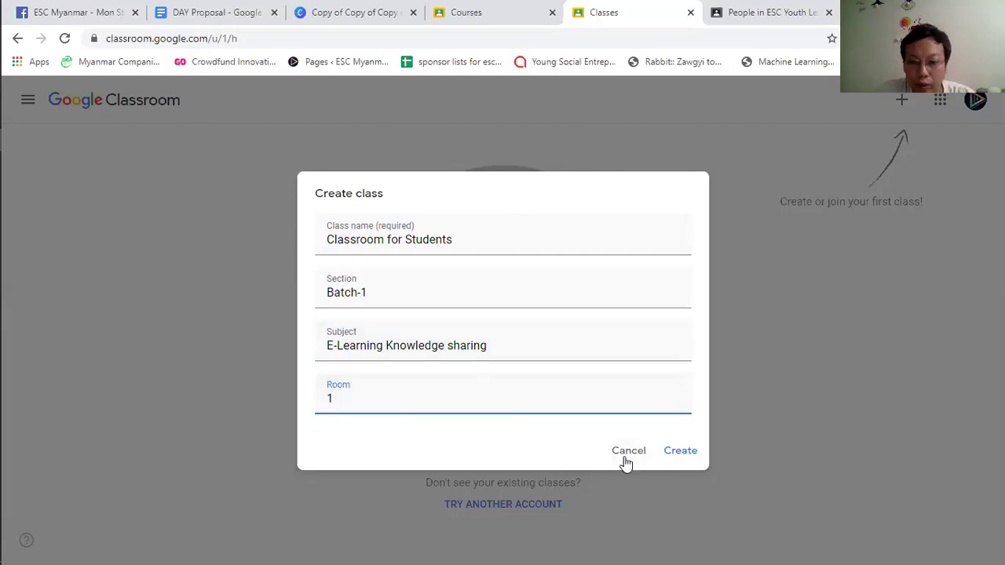
left_click(682, 452)
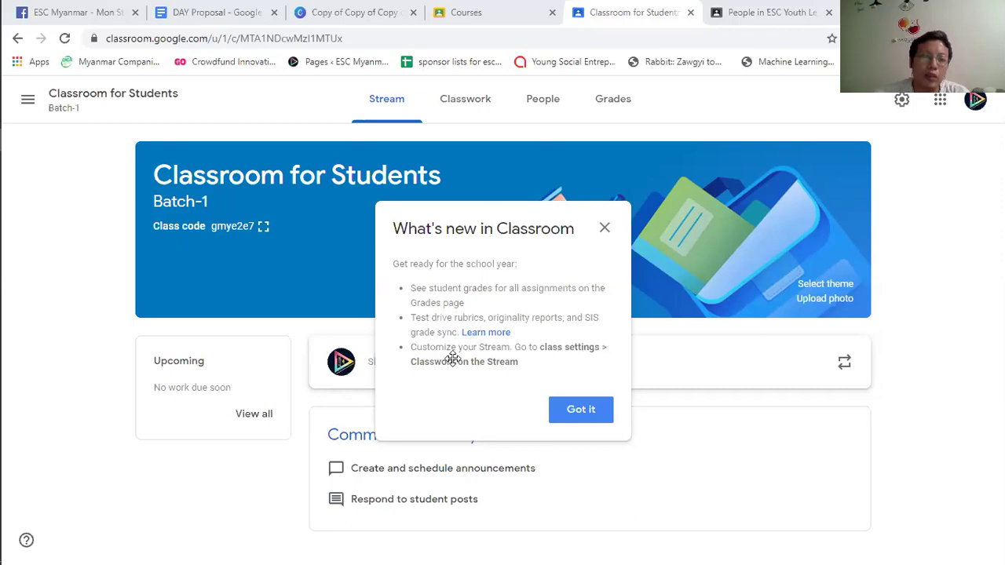
left_click(581, 409)
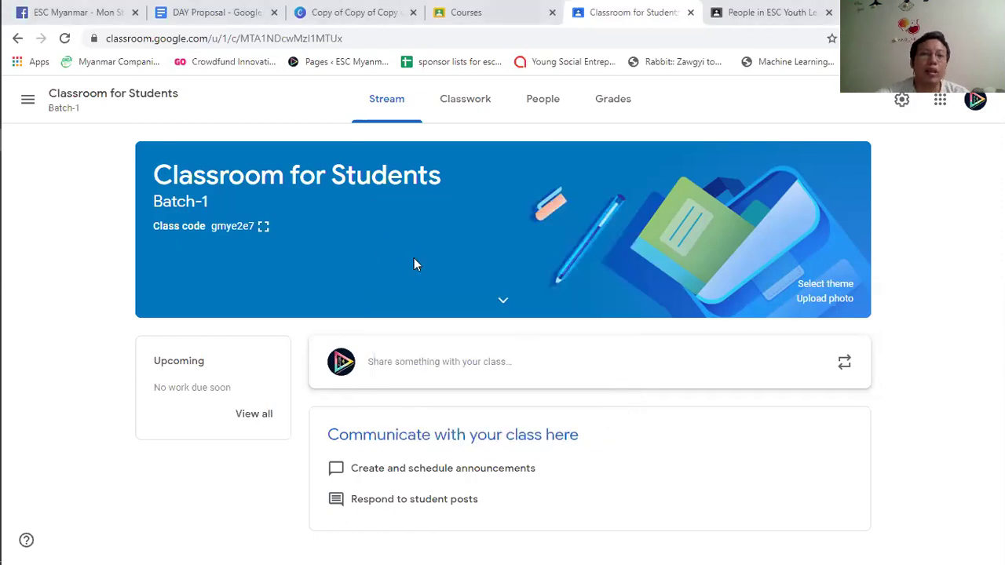
Browse the General themes in the class theme gallery and close it without selecting one
left_click(828, 299)
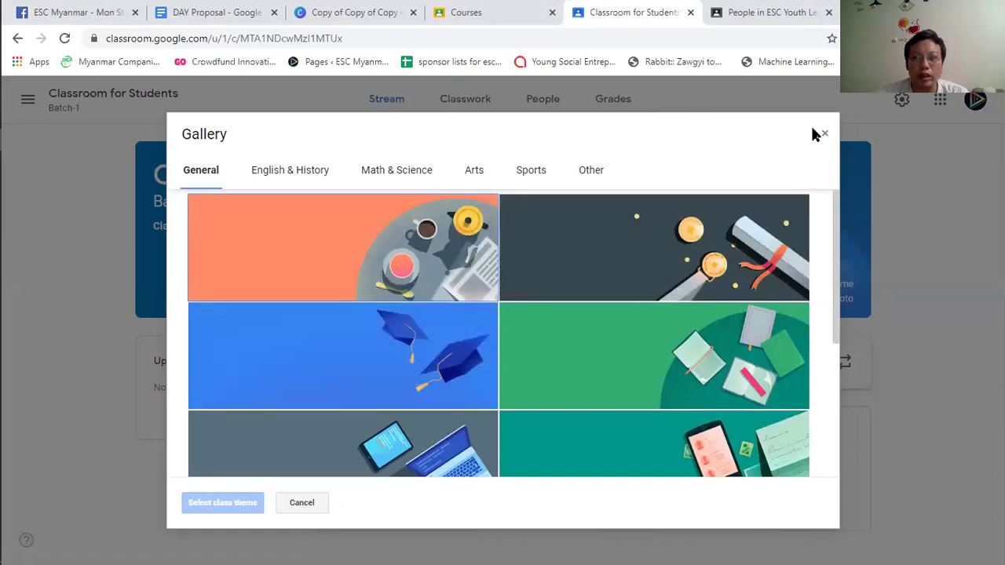
scroll(803, 349, "down", 3)
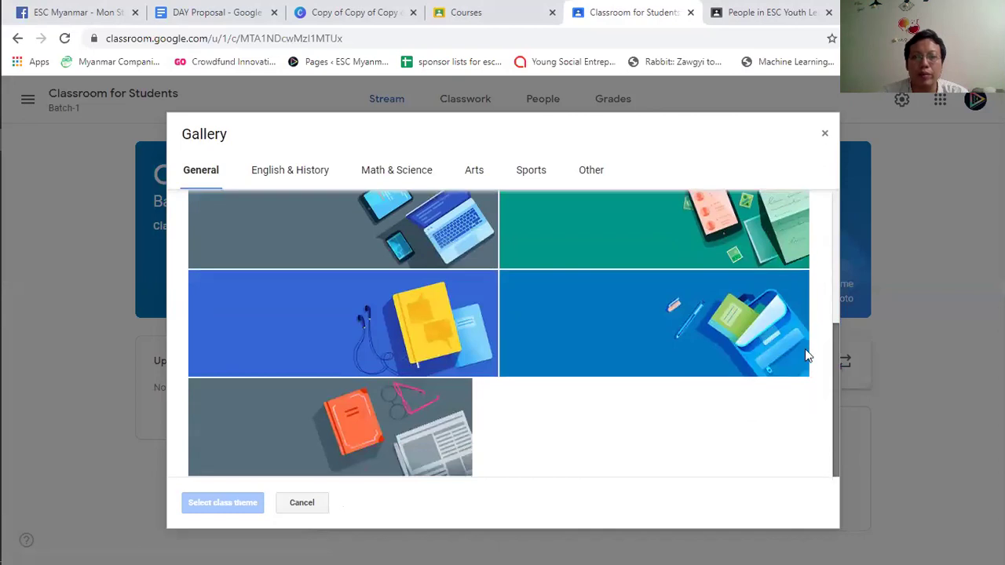
scroll(805, 348, "up", 3)
left_click(824, 139)
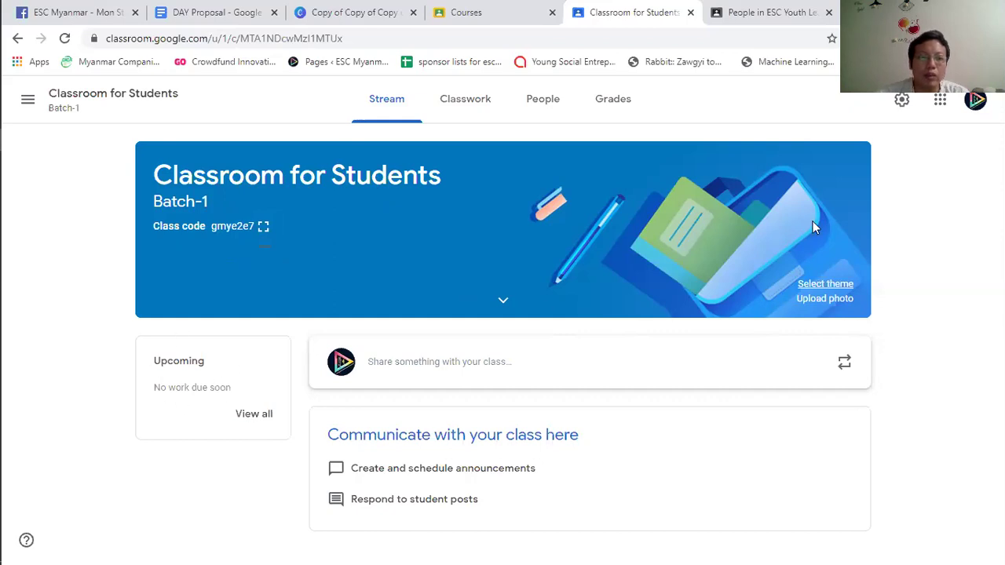
View the class's list of work to review, and reopen Classroom for Students from the class overview
left_click(258, 416)
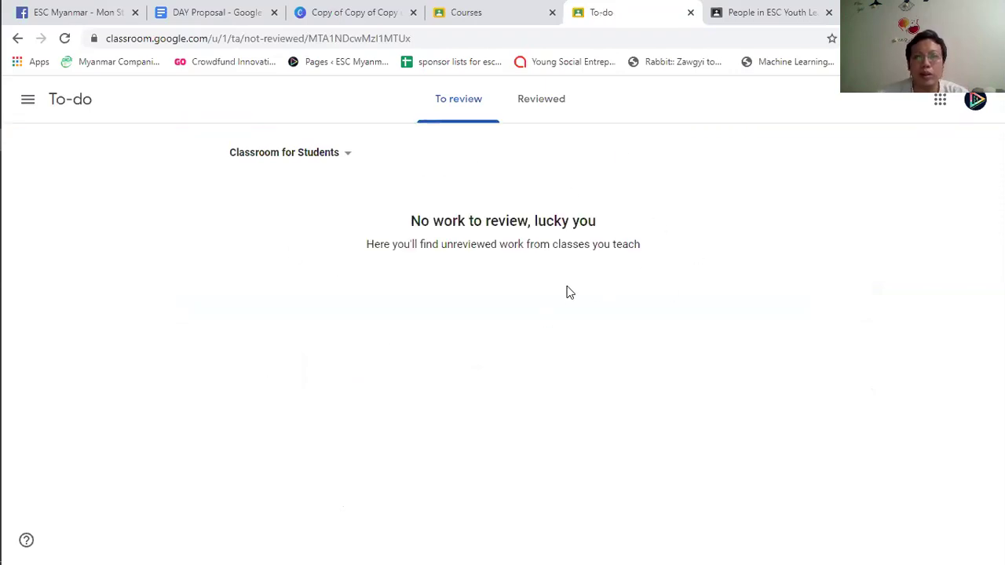
left_click(27, 99)
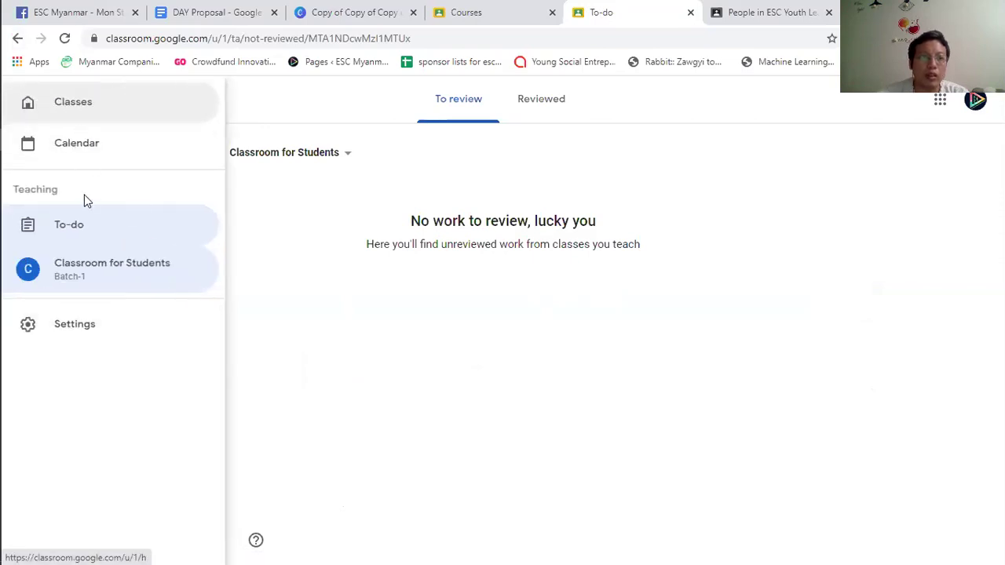
left_click(117, 115)
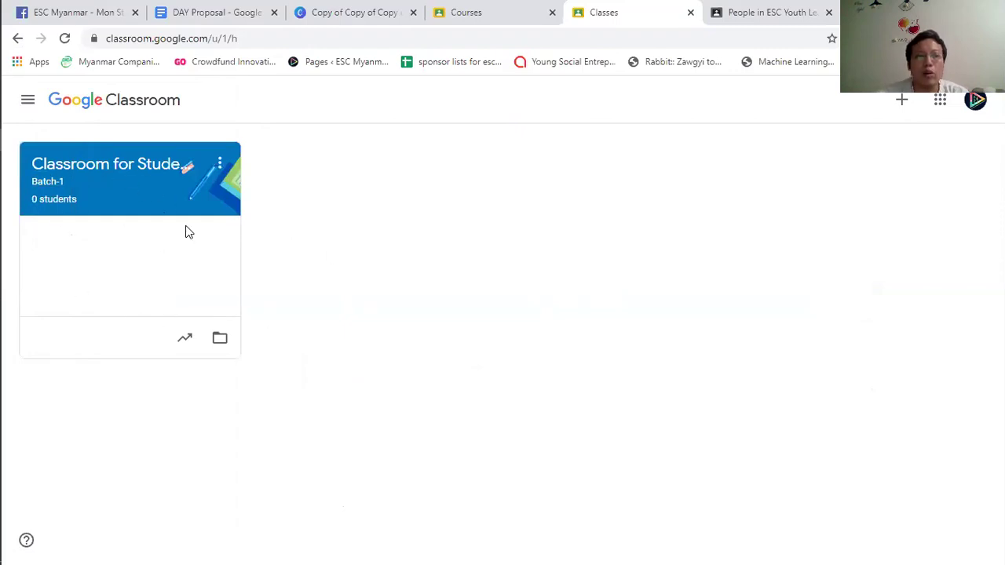
left_click(105, 164)
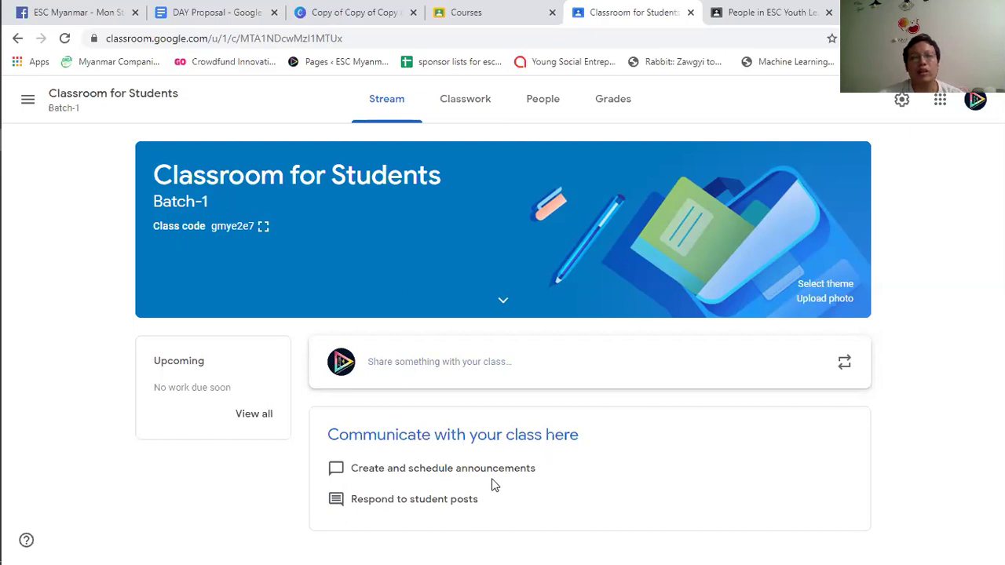
Open the form for sharing a post with the class, examine its options, and switch to the Classwork page
left_click(432, 369)
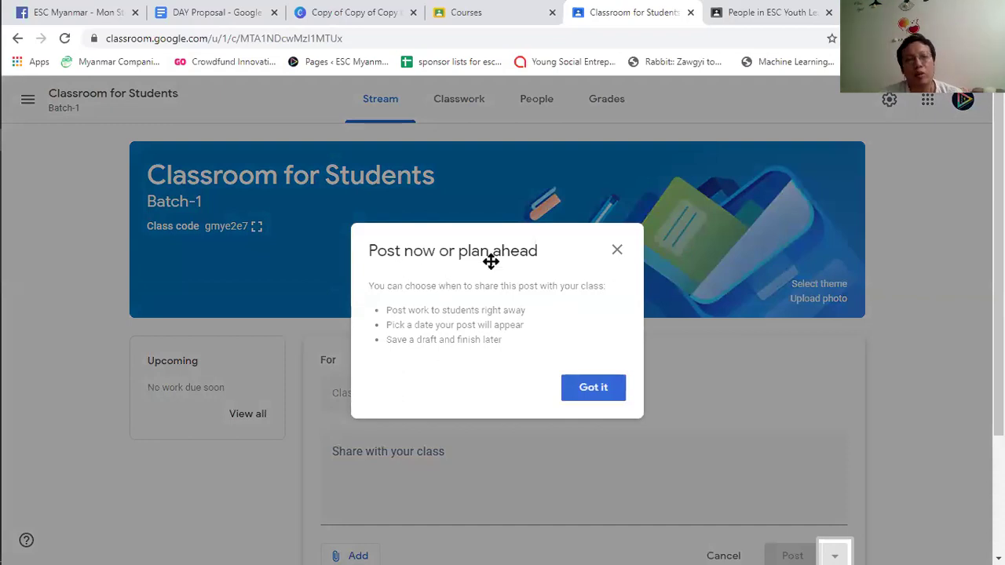
left_click(594, 386)
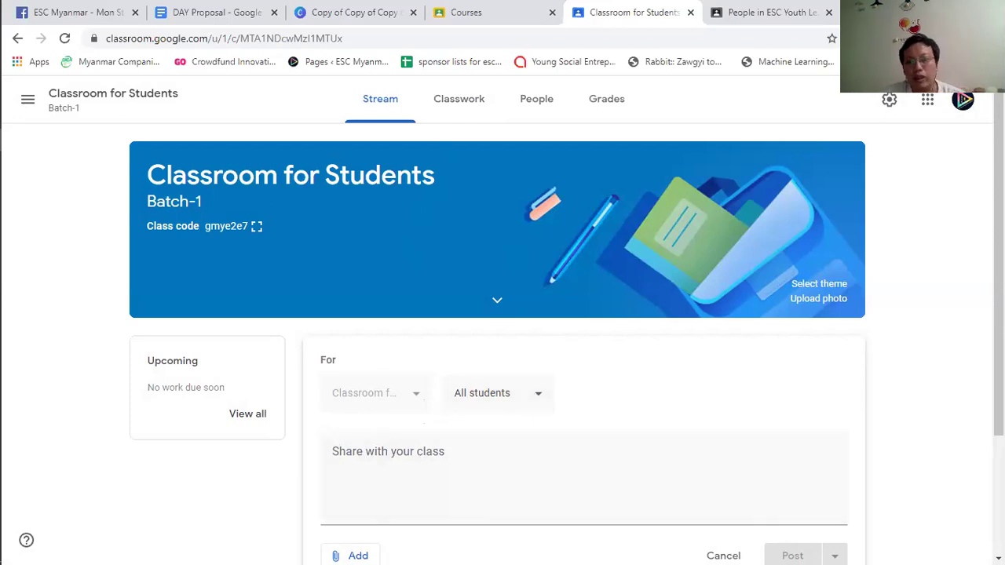
scroll(502, 345, "down", 2)
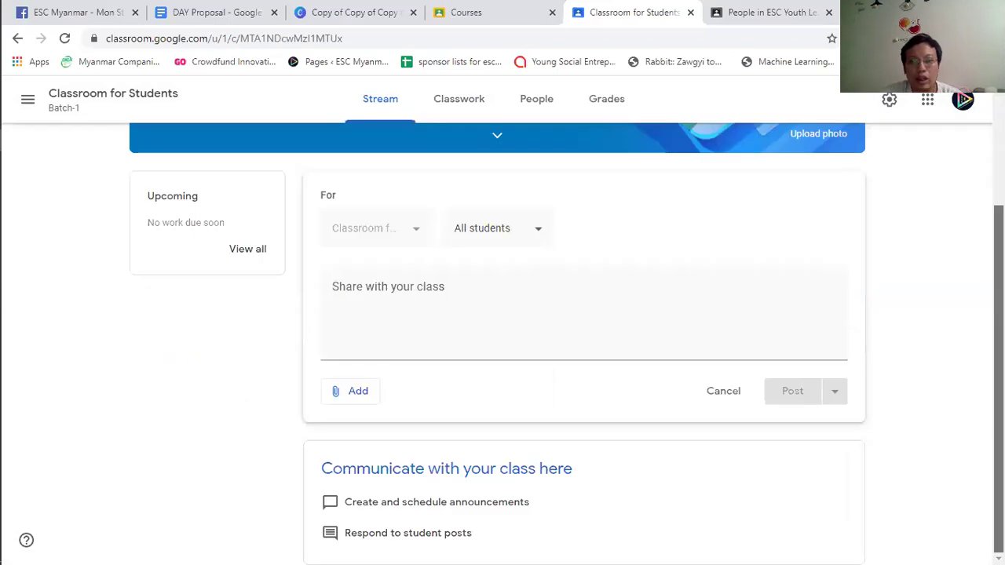
scroll(744, 299, "up", 1)
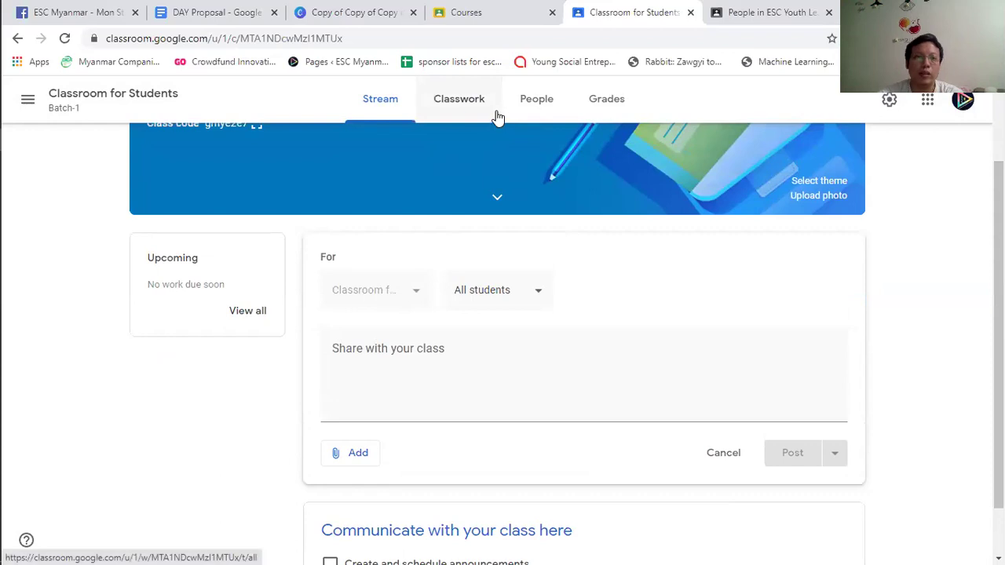
left_click(471, 106)
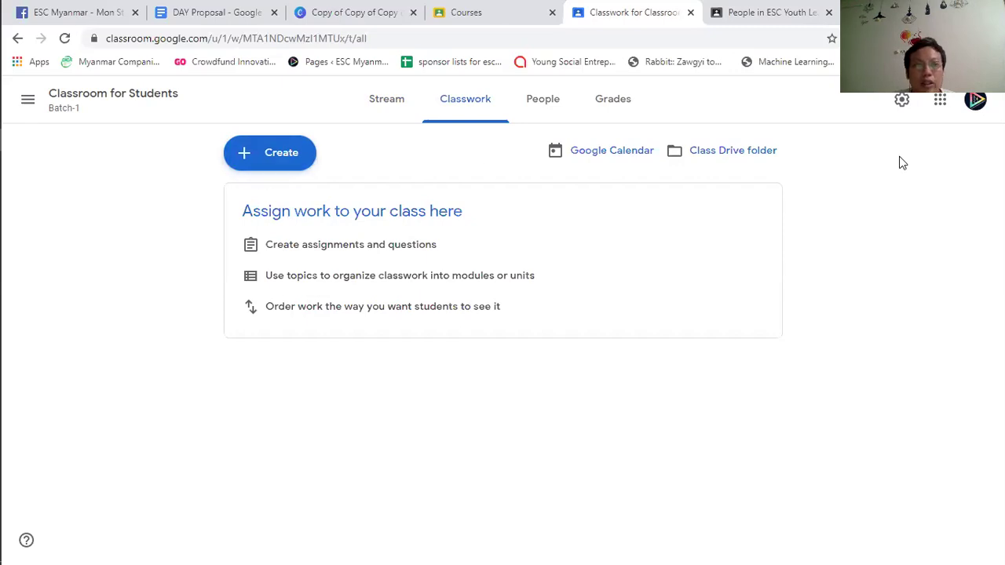
Start a new assignment in the class, view the file types that can be created for it, and dismiss the materials notice
left_click(250, 159)
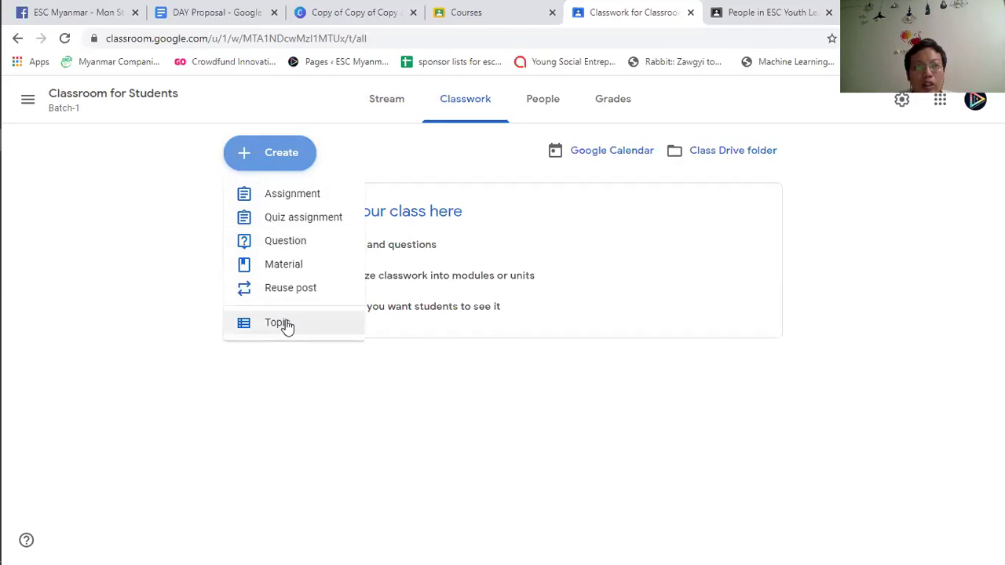
left_click(288, 192)
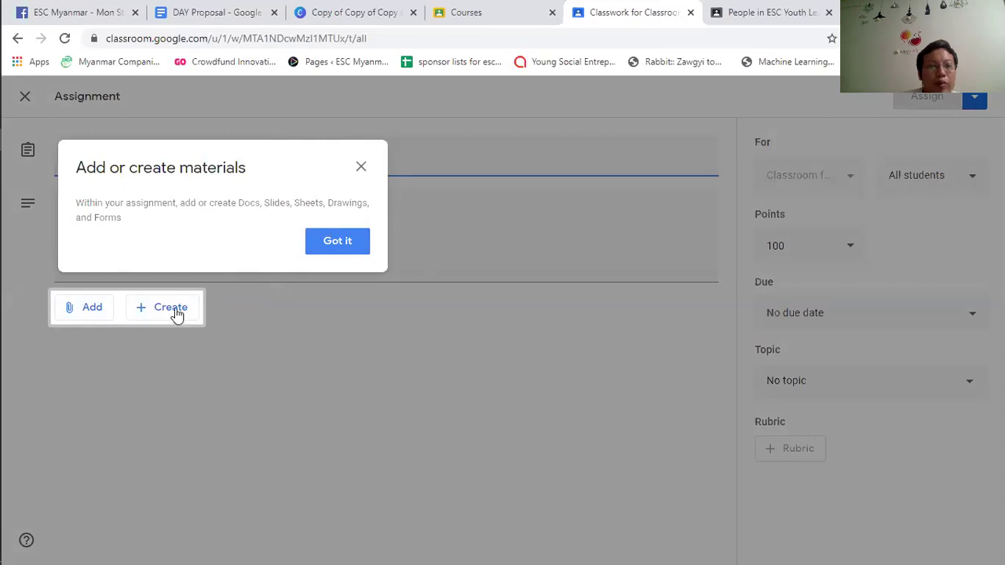
left_click(151, 314)
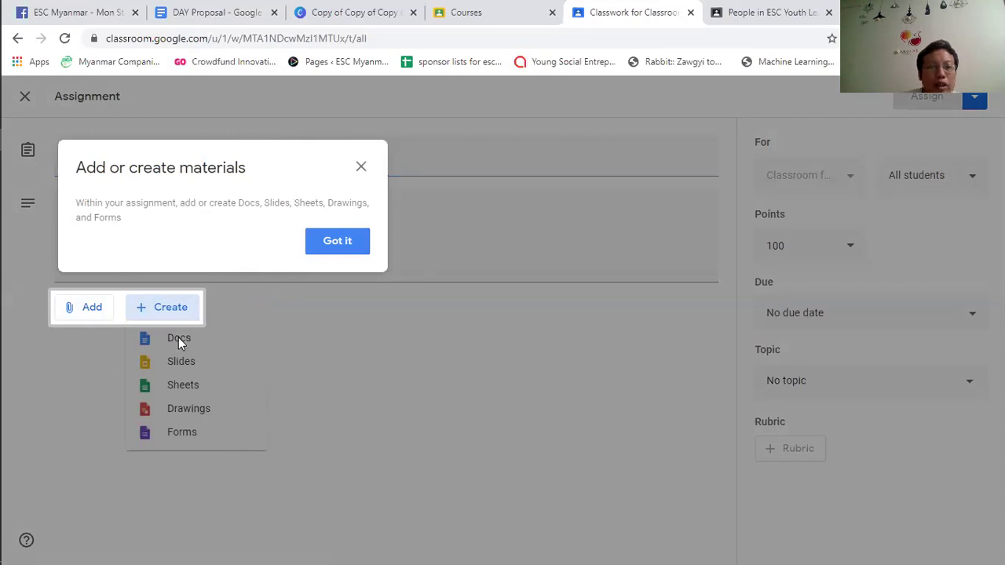
left_click(360, 167)
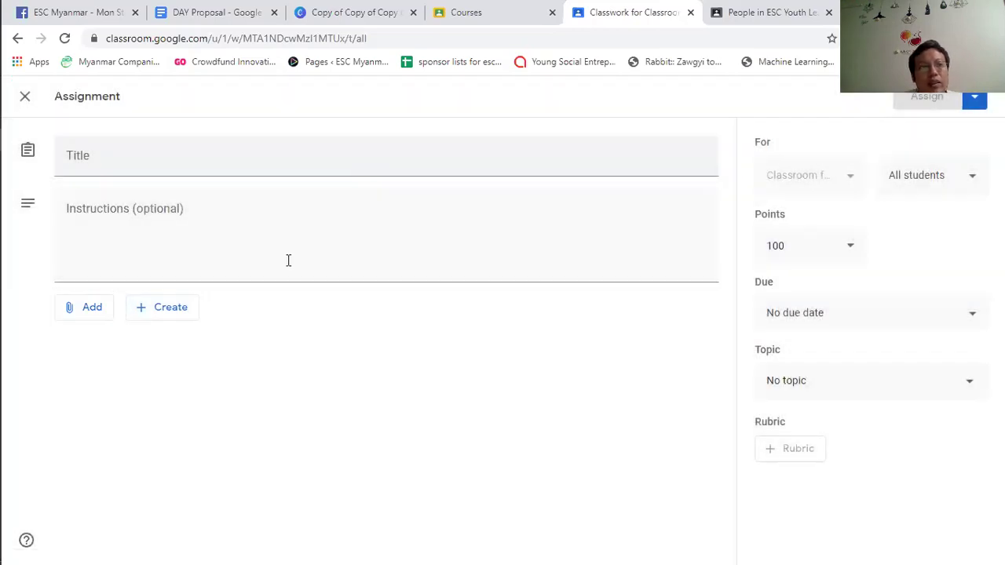
Title the assignment "COVID-19 Impact on Myanmar"
left_click(91, 158)
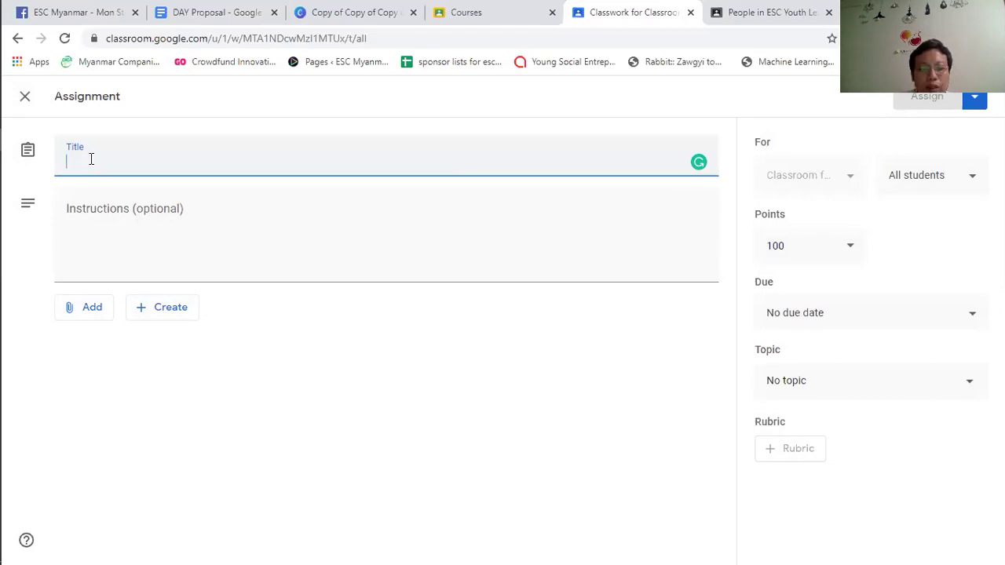
type("CO")
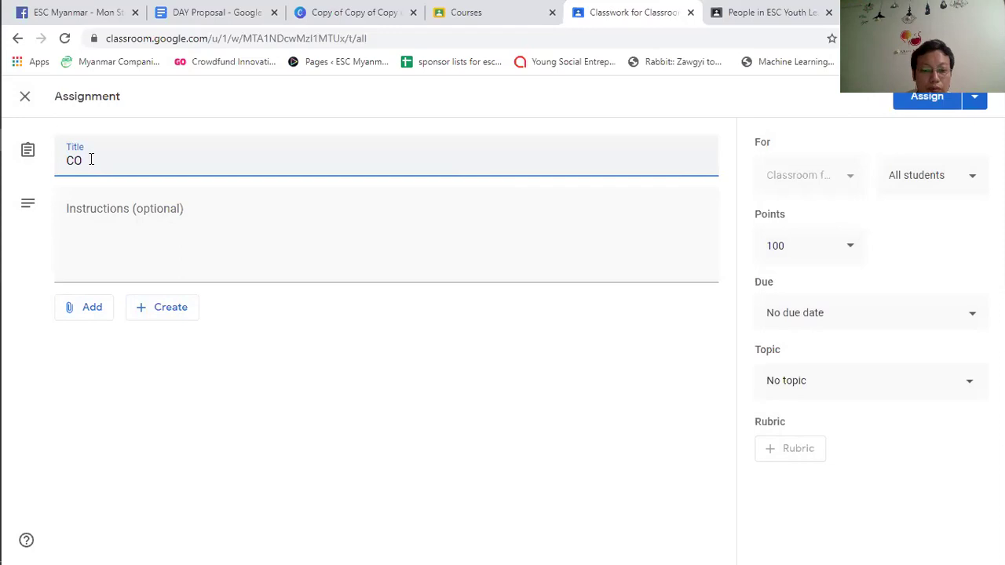
type("VID-19")
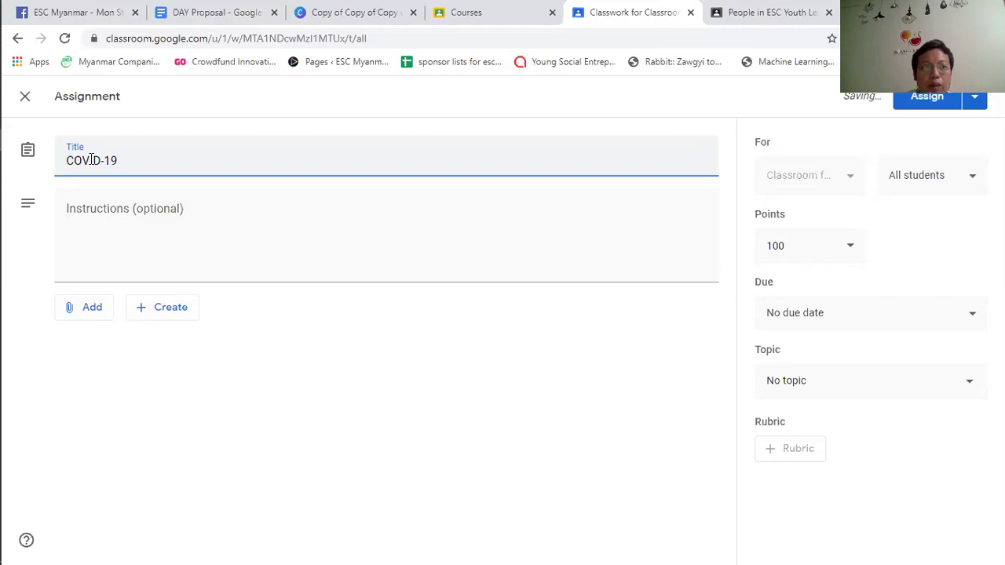
type("Impact ")
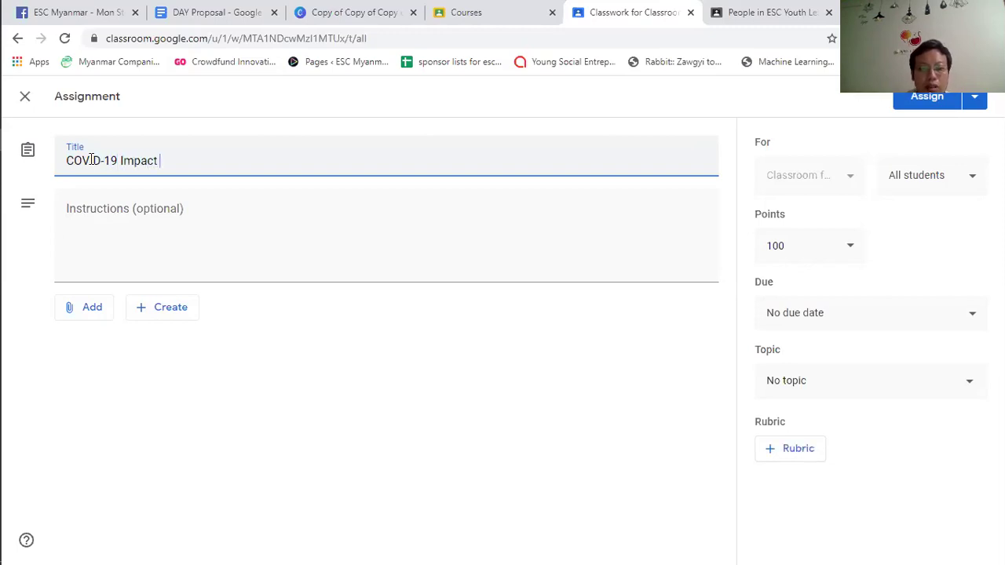
type("on Myanmar")
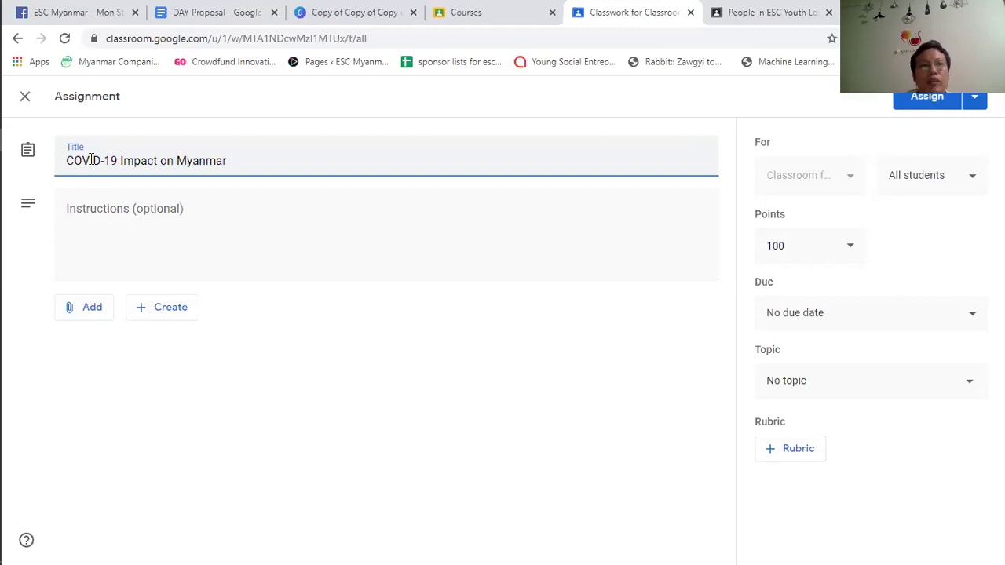
Enter the assignment instructions "Please write about of this issue! ( 500 Words )"
left_click(115, 219)
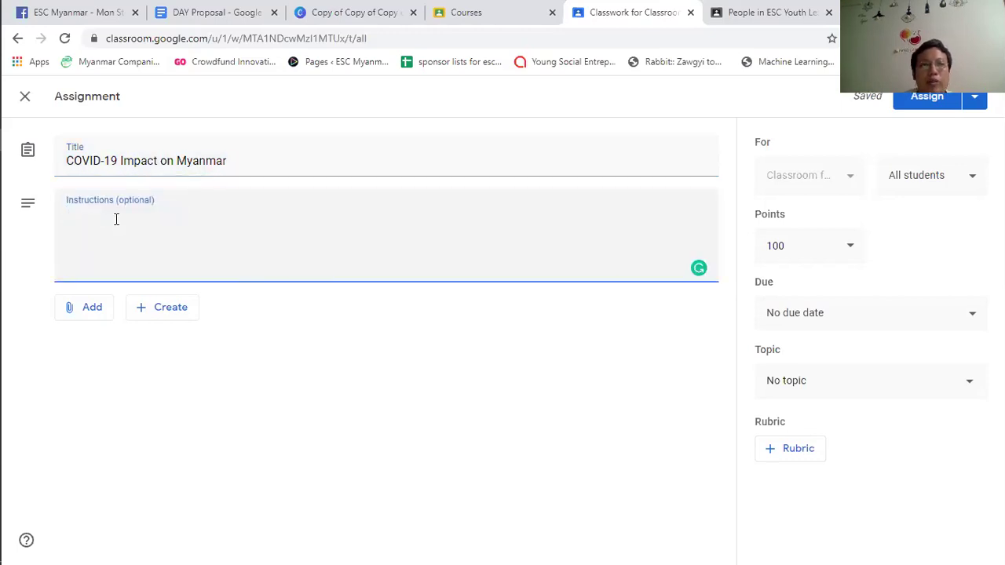
type("Please")
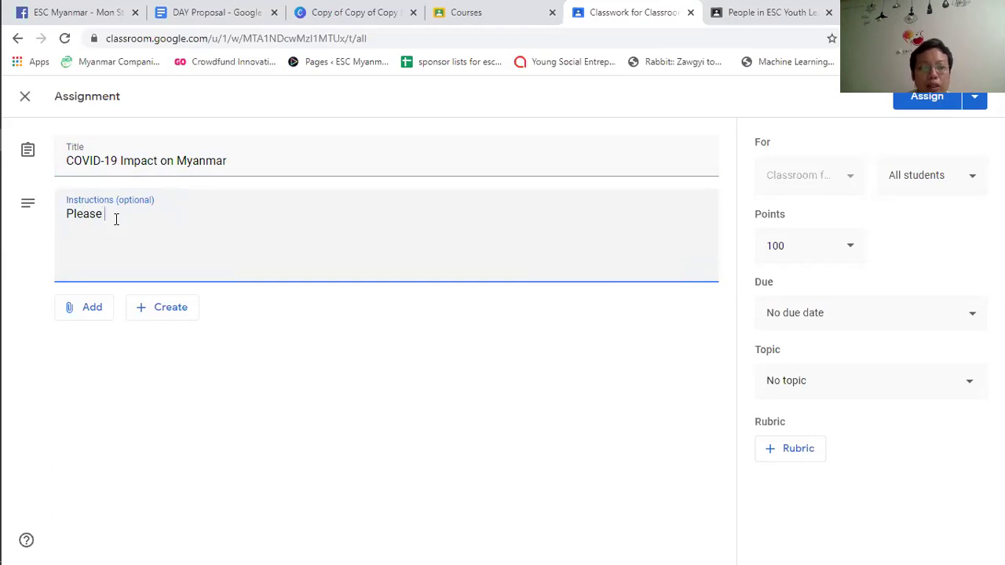
type(" write")
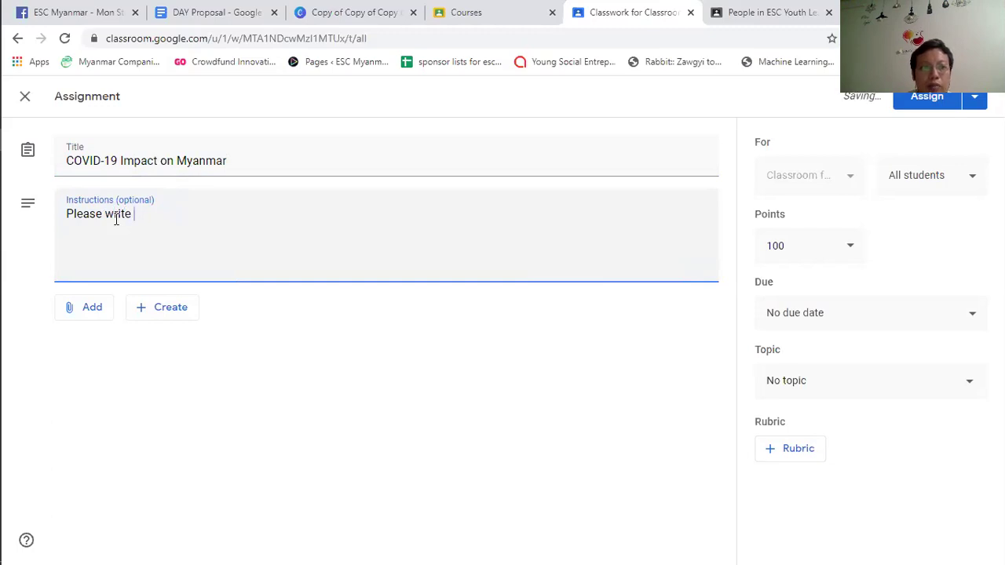
type(" abou")
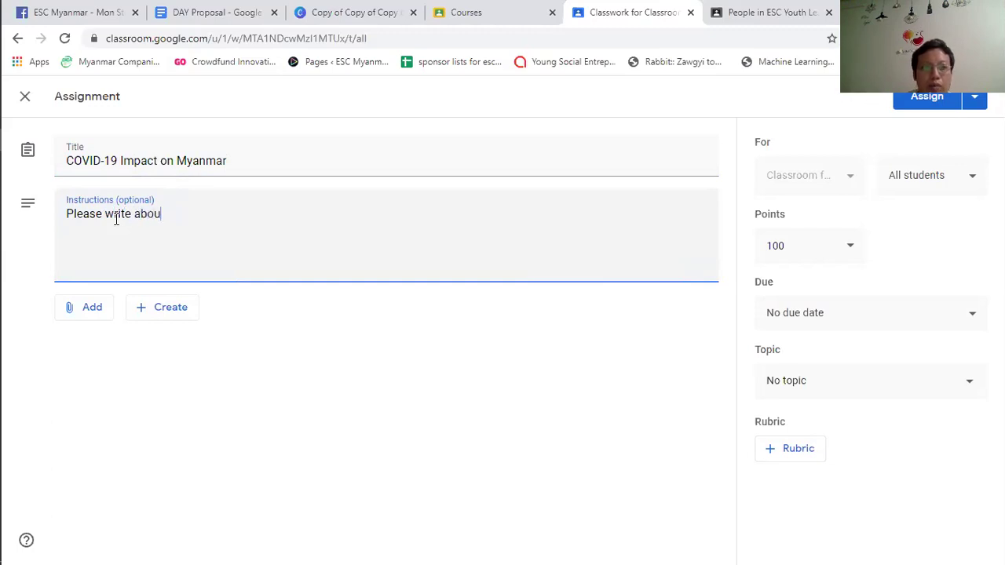
type("t of")
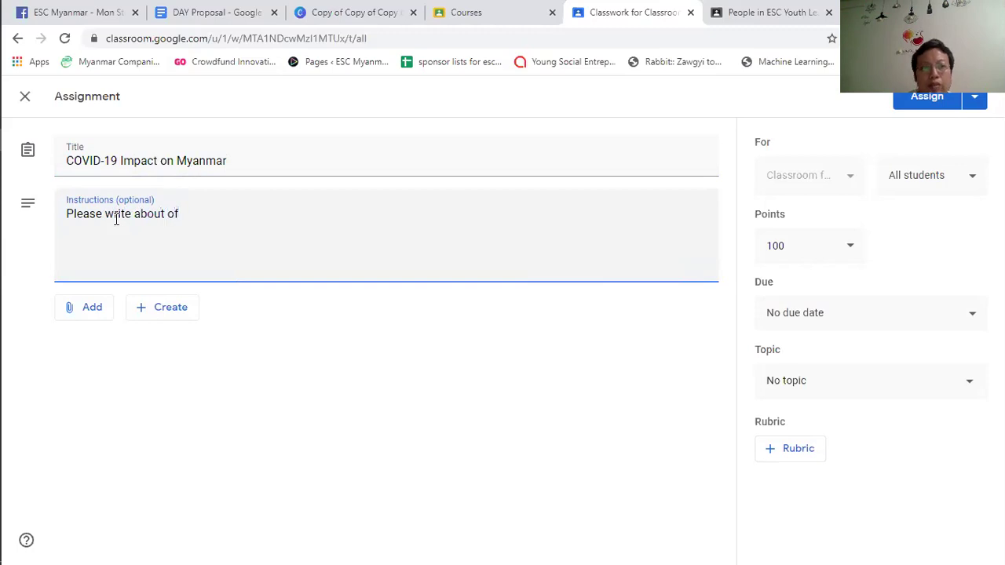
type(" this ")
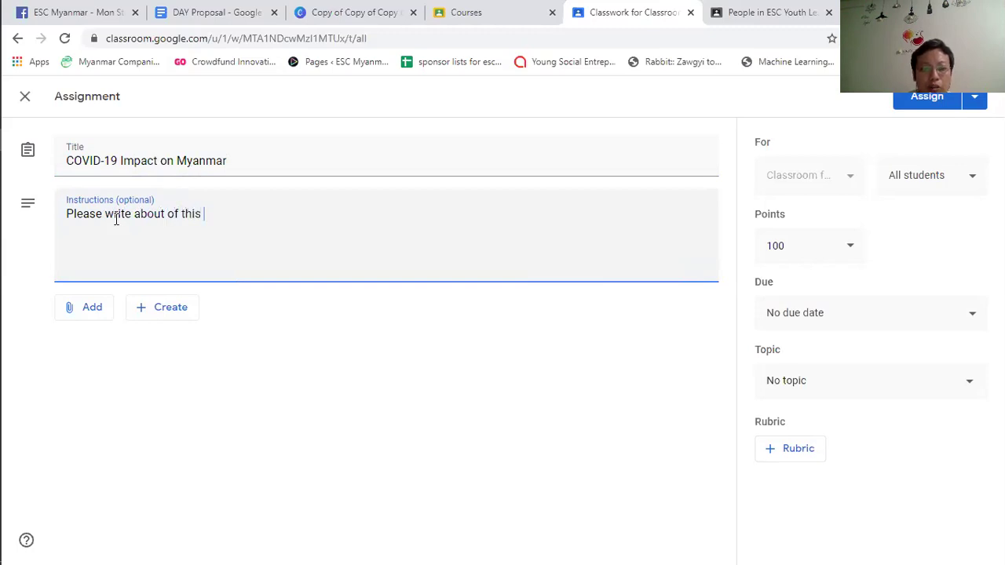
type("issue")
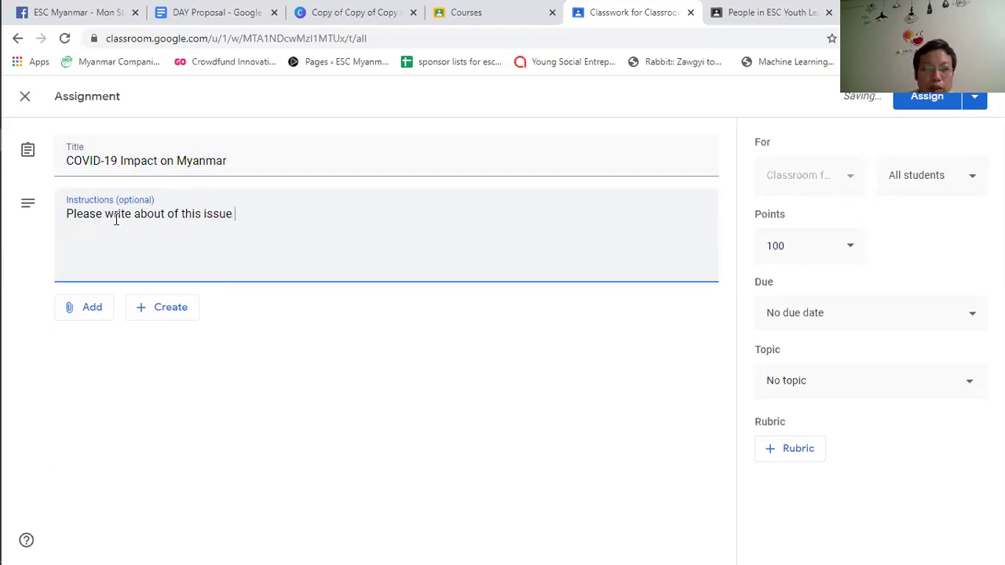
type("! (")
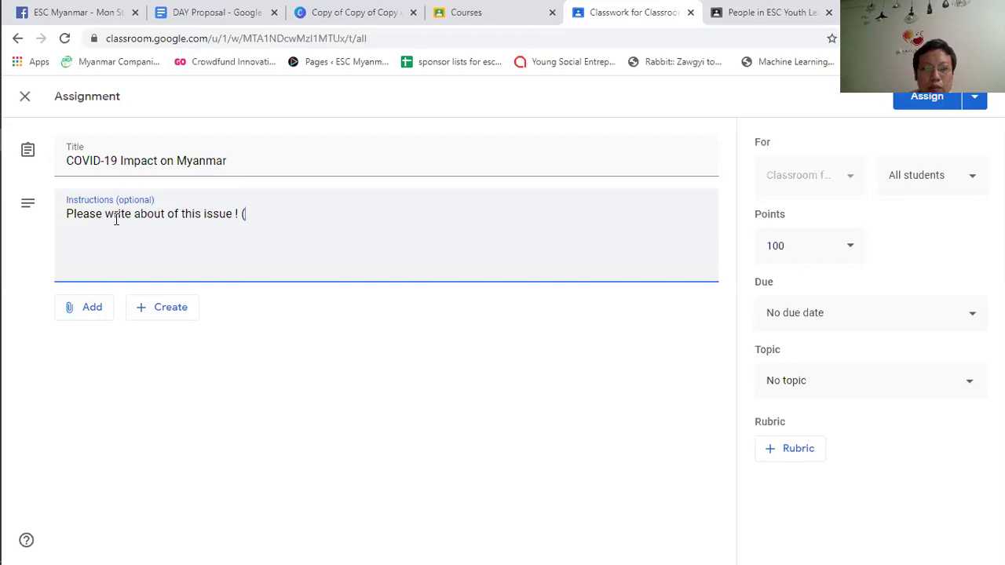
key("Left")
key("Left")
key("Left")
key("BackSpace")
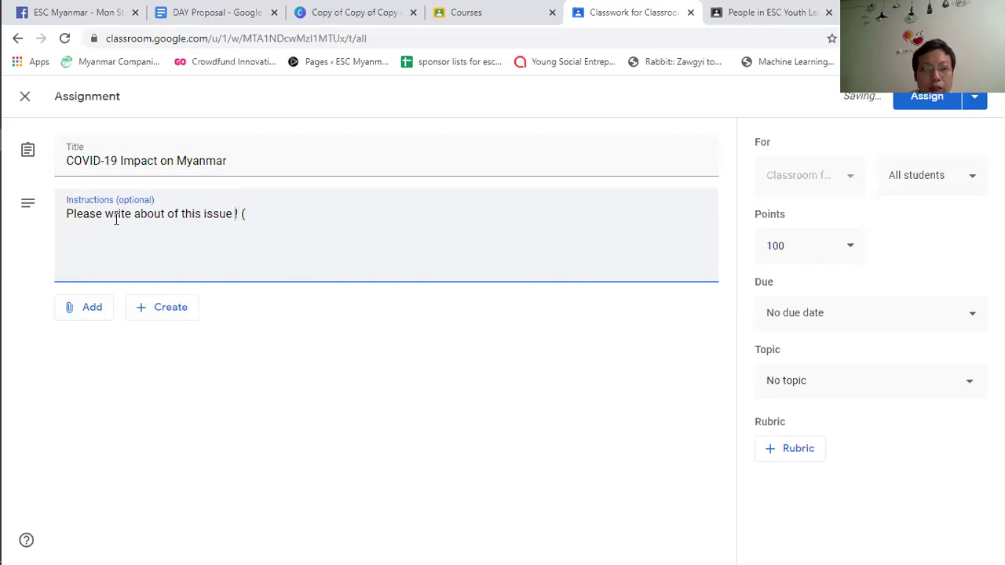
key("Right")
key("Right")
key("Right")
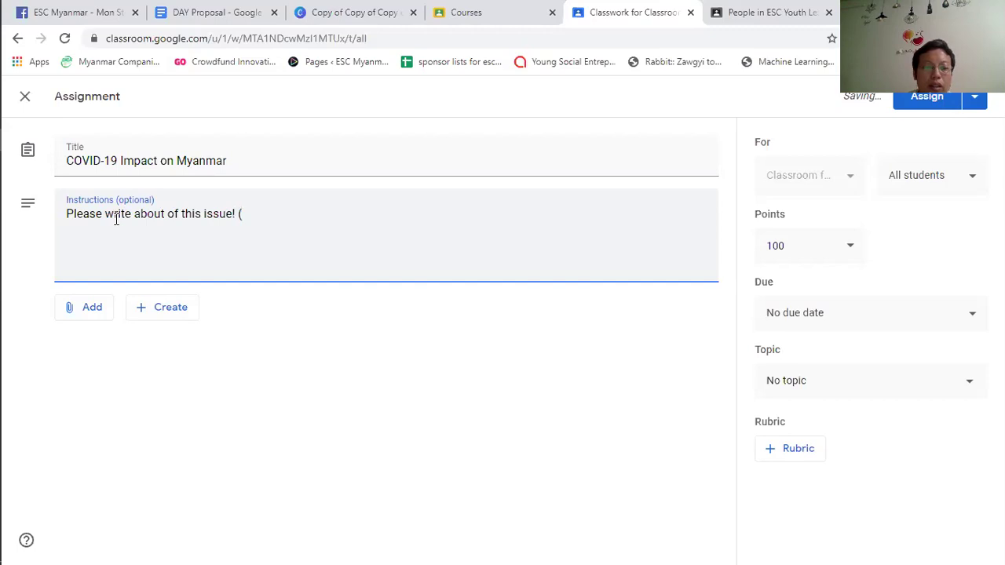
type("500 Words)")
key("Left")
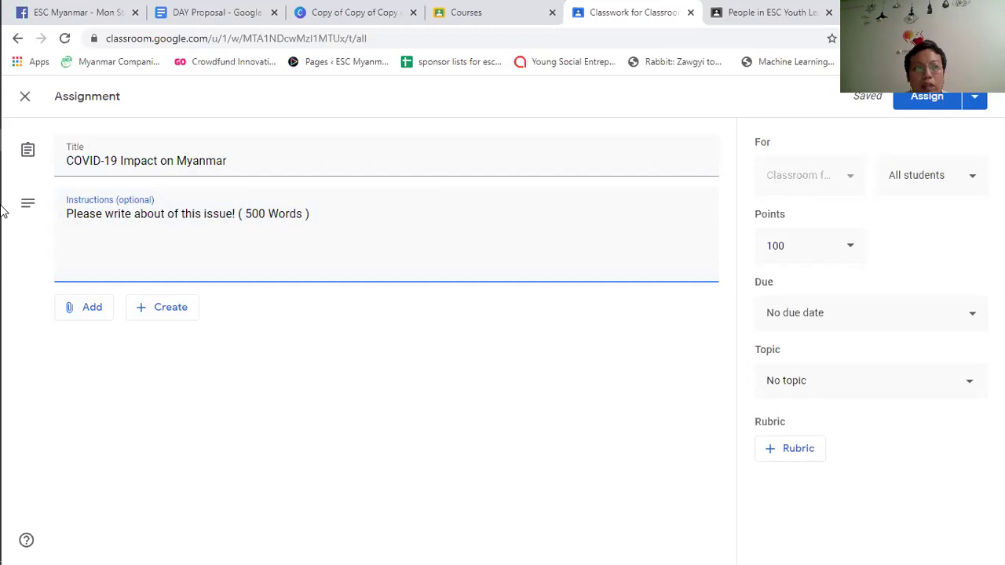
Examine the assignment's student selection and points options without changing them
left_click(851, 175)
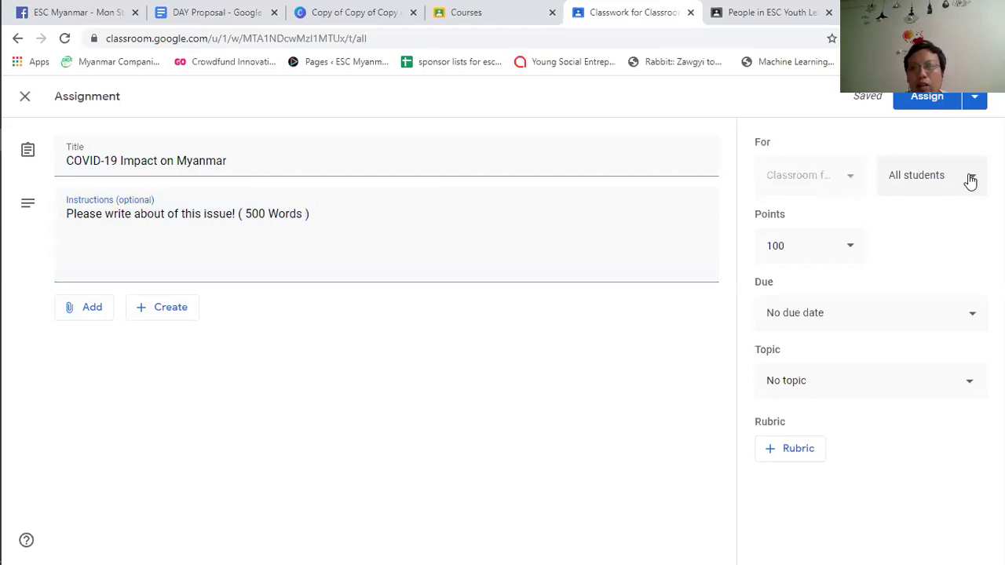
left_click(971, 177)
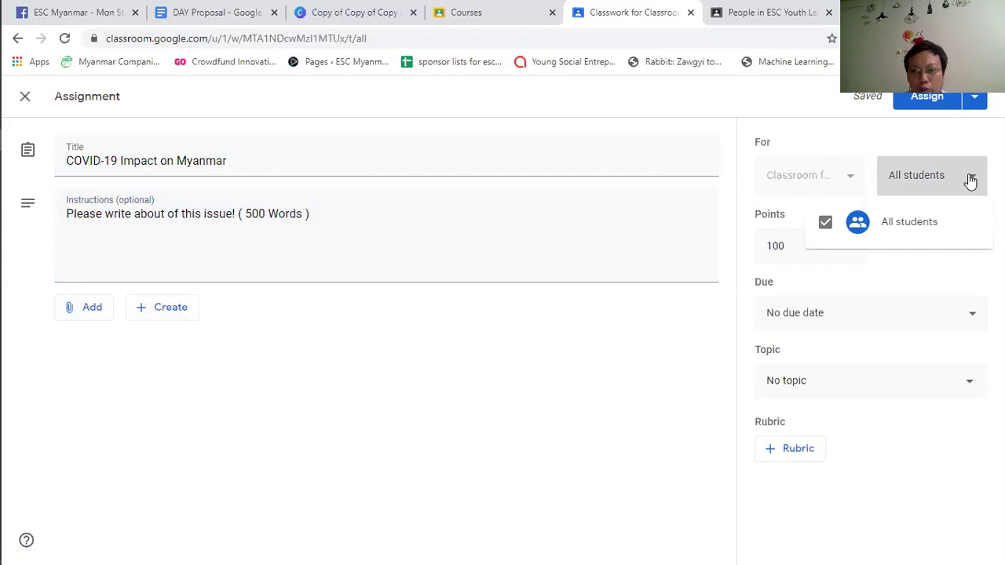
left_click(970, 180)
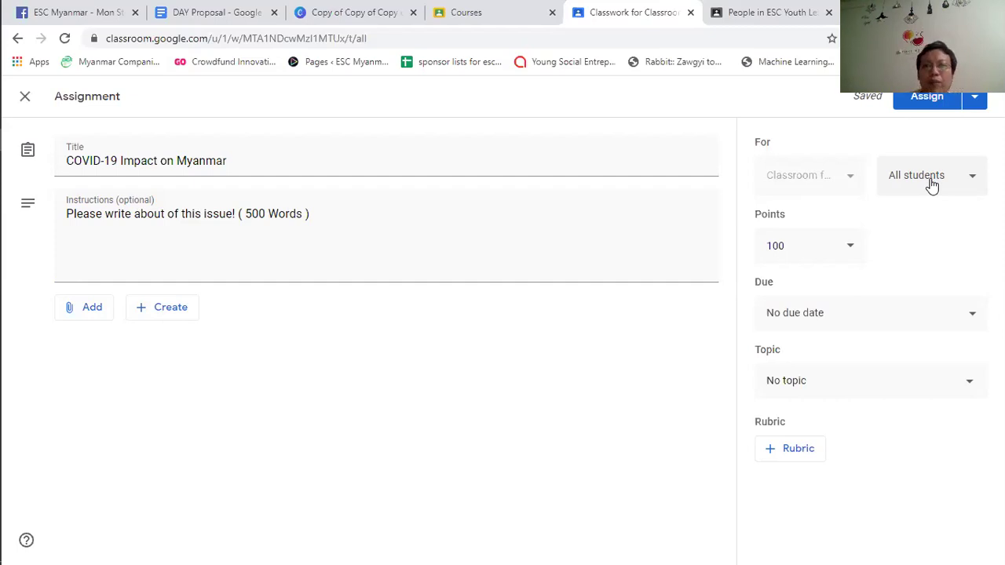
left_click(854, 253)
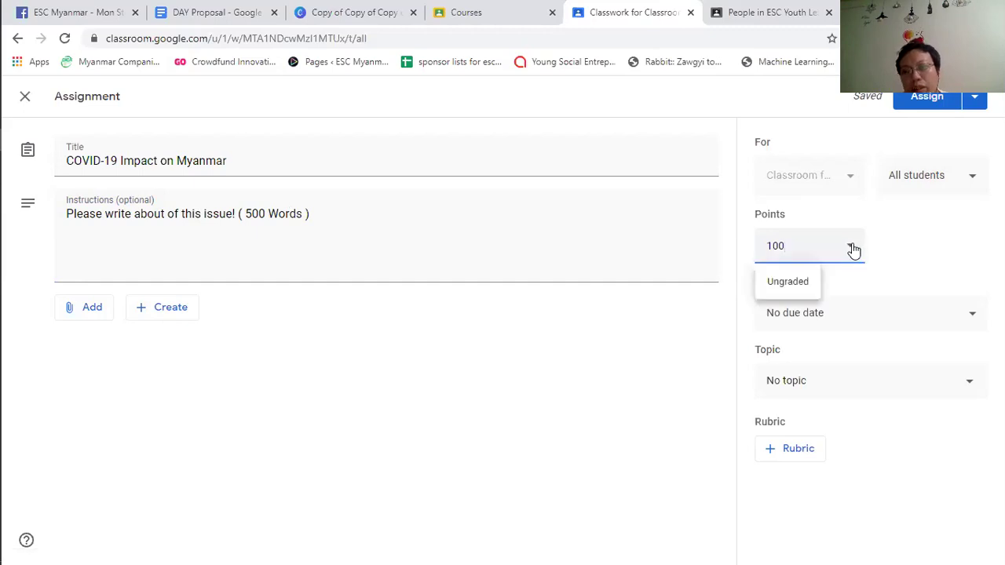
left_click(908, 252)
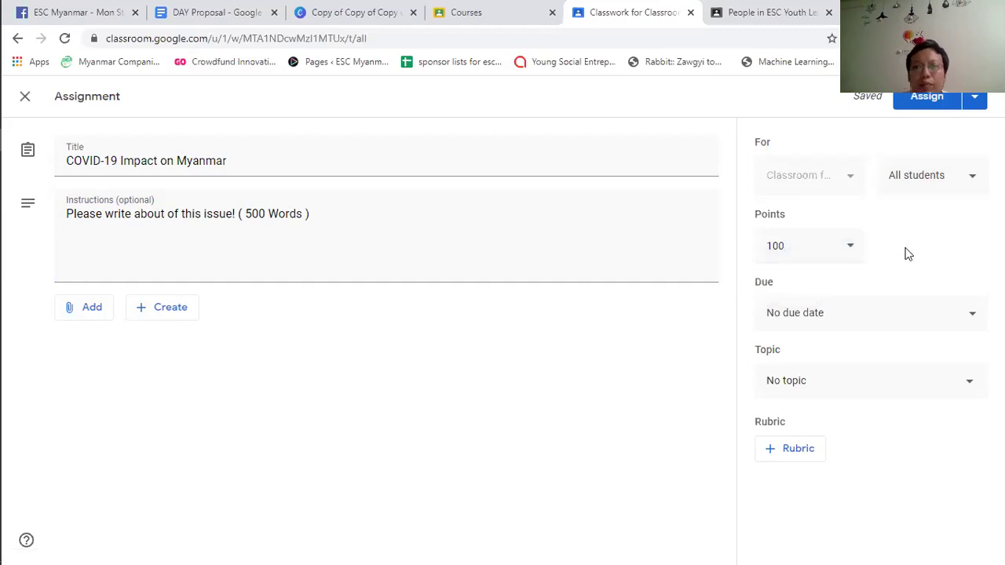
Set the assignment's due date to May 25, 2020 at 11:59 PM
left_click(974, 319)
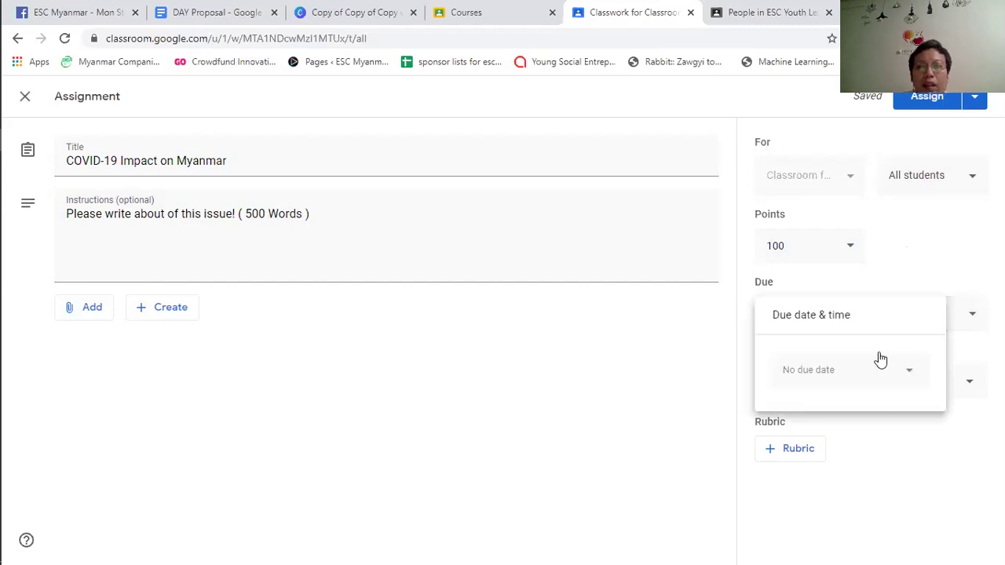
left_click(908, 376)
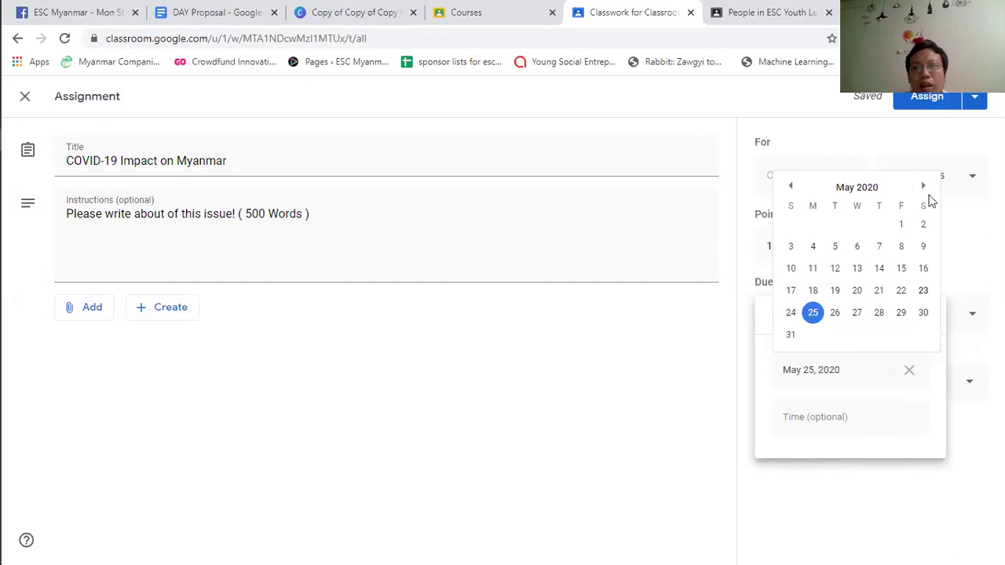
left_click(813, 312)
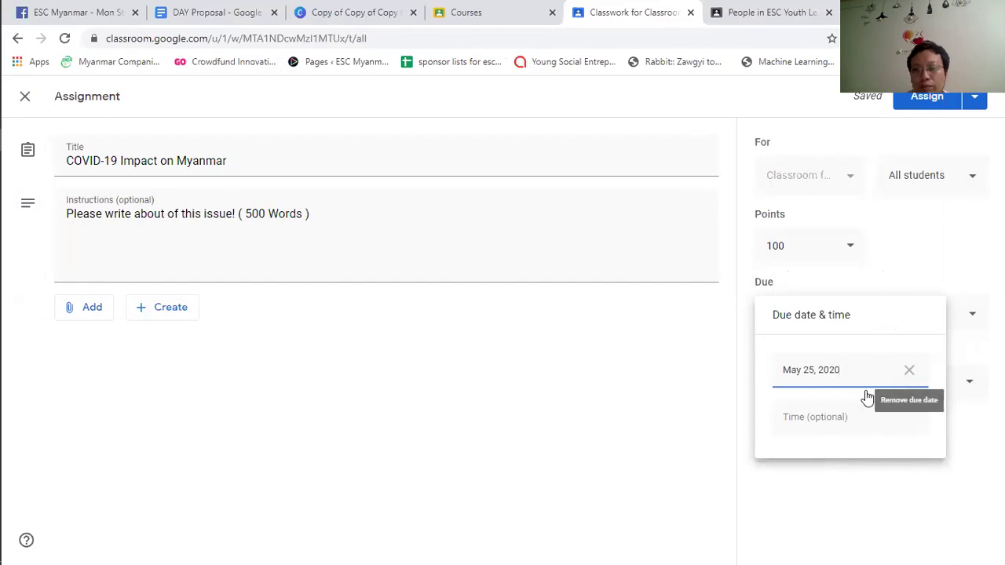
left_click(844, 419)
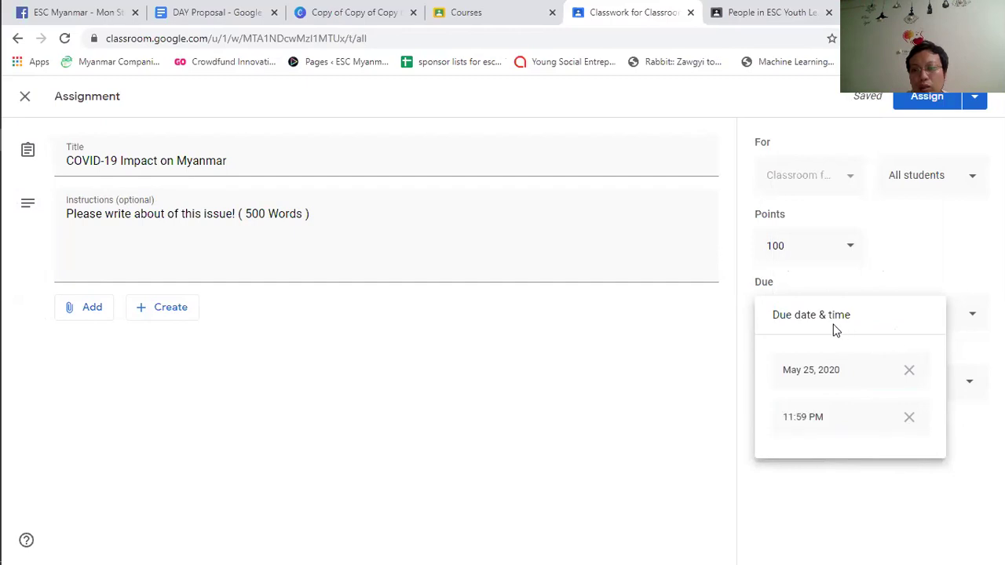
left_click(916, 270)
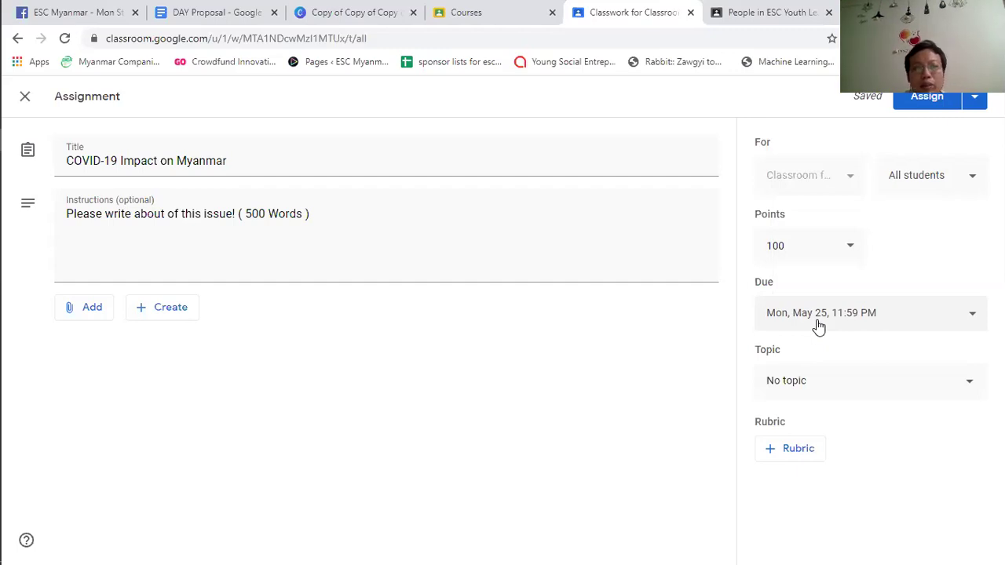
Create a new topic named "Current Issue" for the COVID-19 assignment
left_click(977, 392)
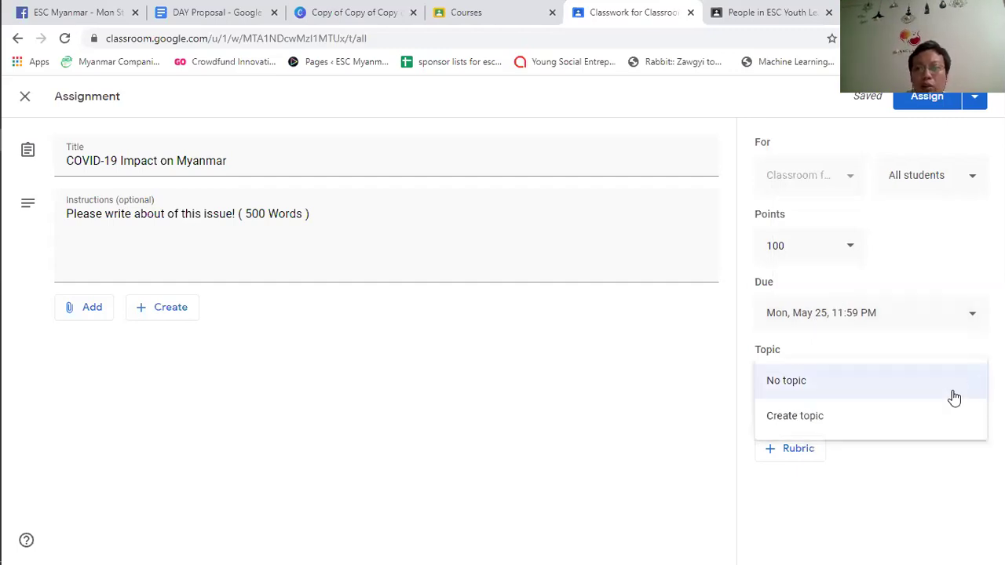
left_click(843, 417)
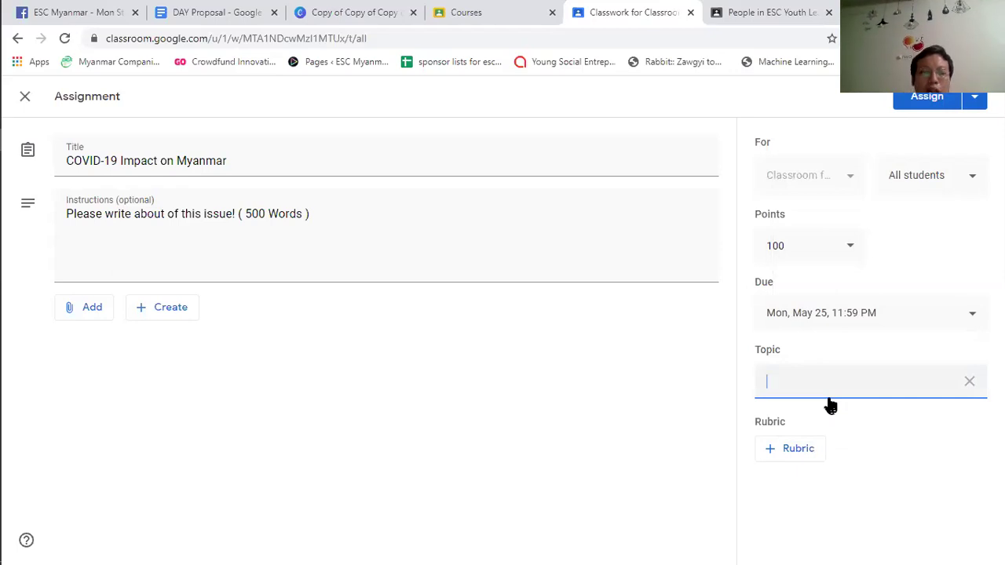
type("Mya")
key("BackSpace")
key("BackSpace")
key("BackSpace")
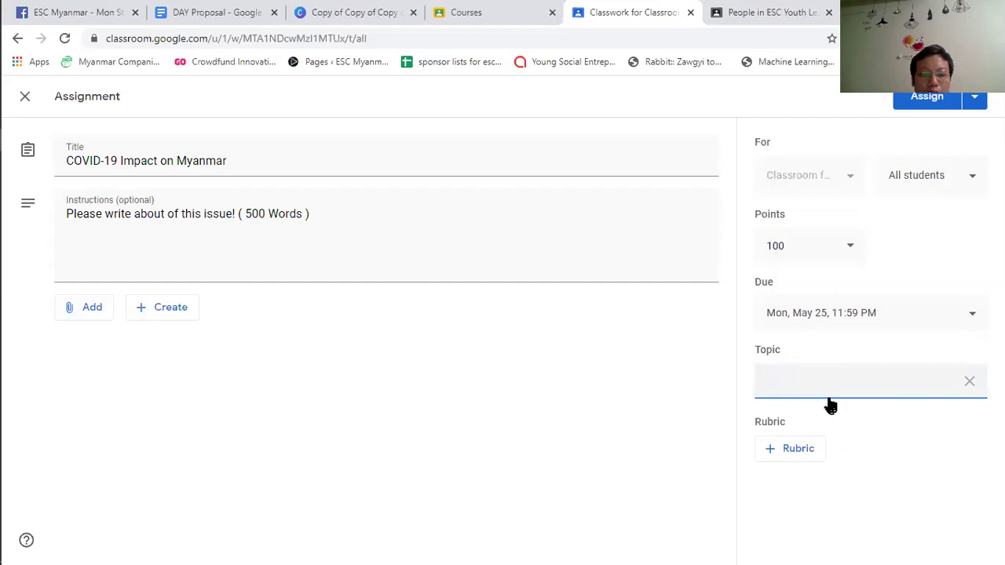
type("Curr")
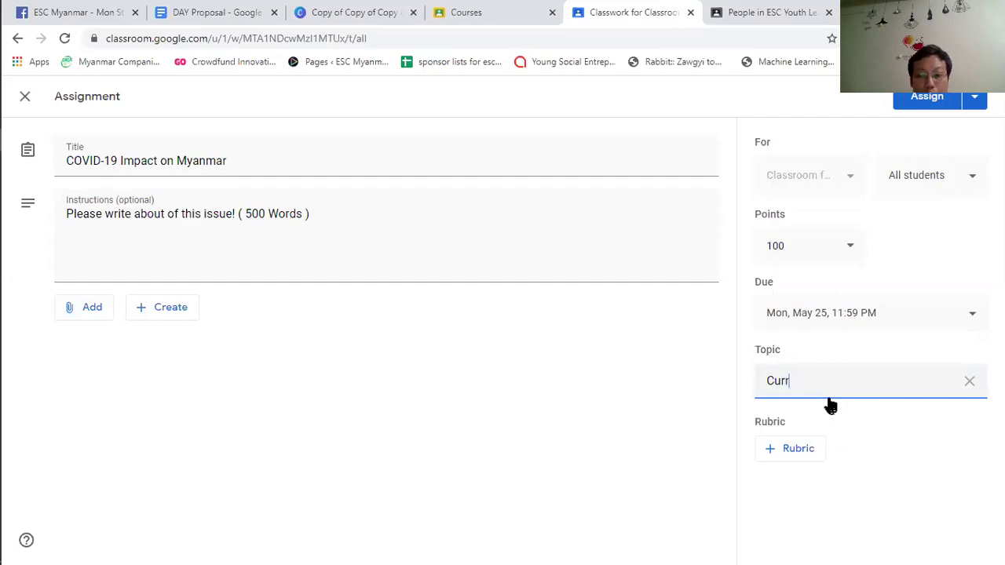
type("ent I")
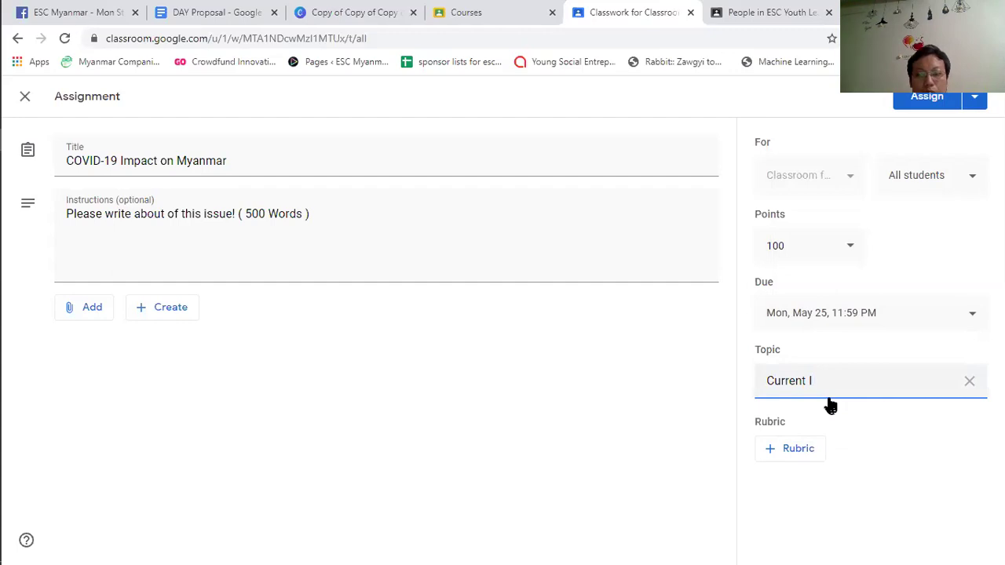
type("ssue")
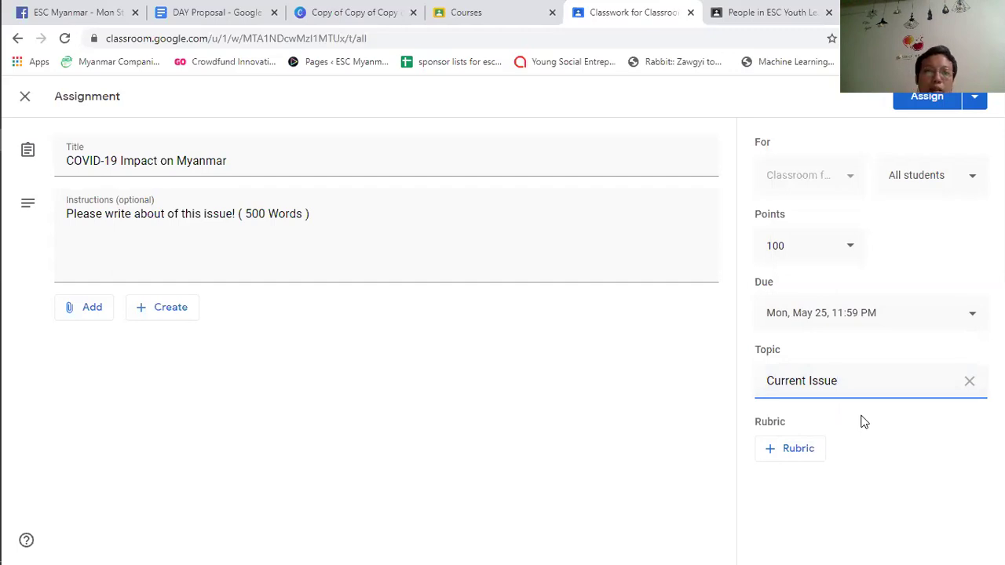
Examine the blank rubric form's scoring, criterion and level fields for the assignment, and discard the rubric without saving
left_click(801, 462)
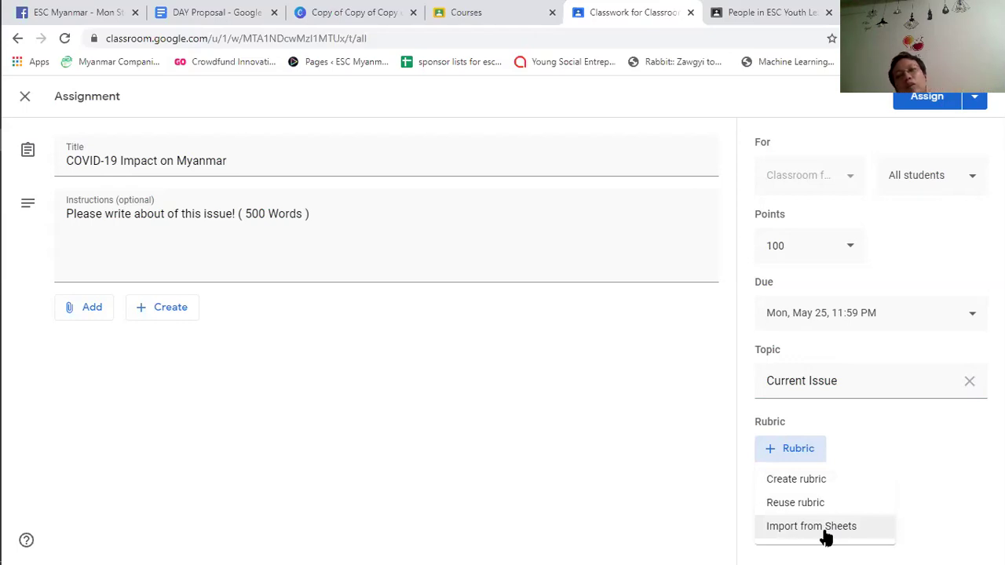
left_click(812, 489)
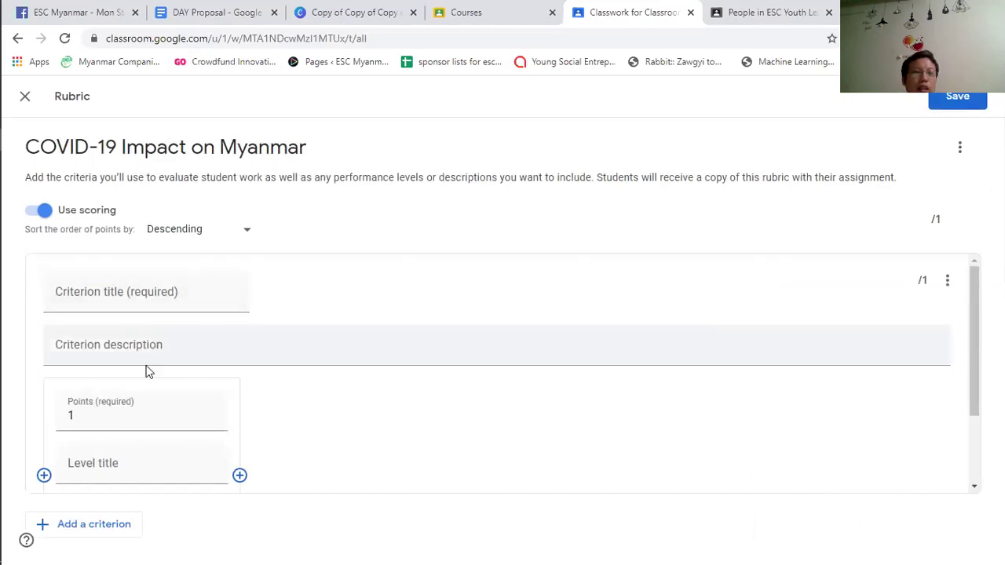
left_click_drag(974, 297, 970, 375)
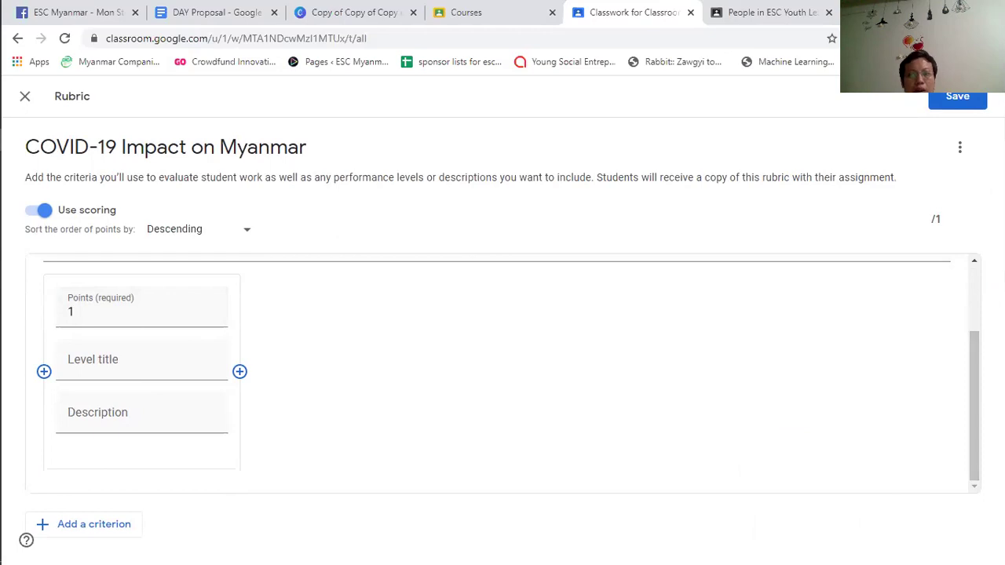
mouse_move(976, 417)
left_mouse_down()
mouse_move(977, 369)
mouse_move(970, 402)
left_mouse_up()
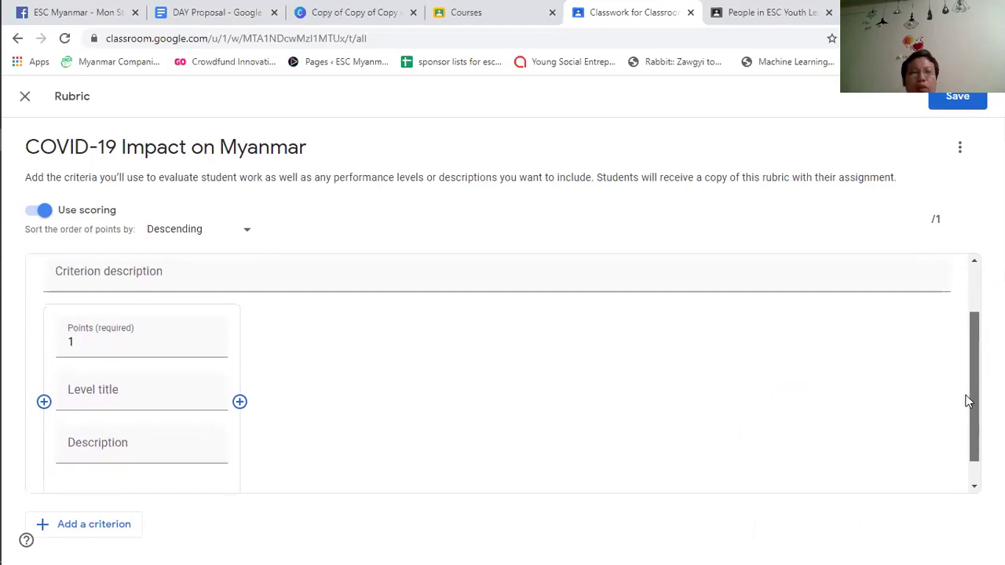
scroll(967, 398, "up", 1)
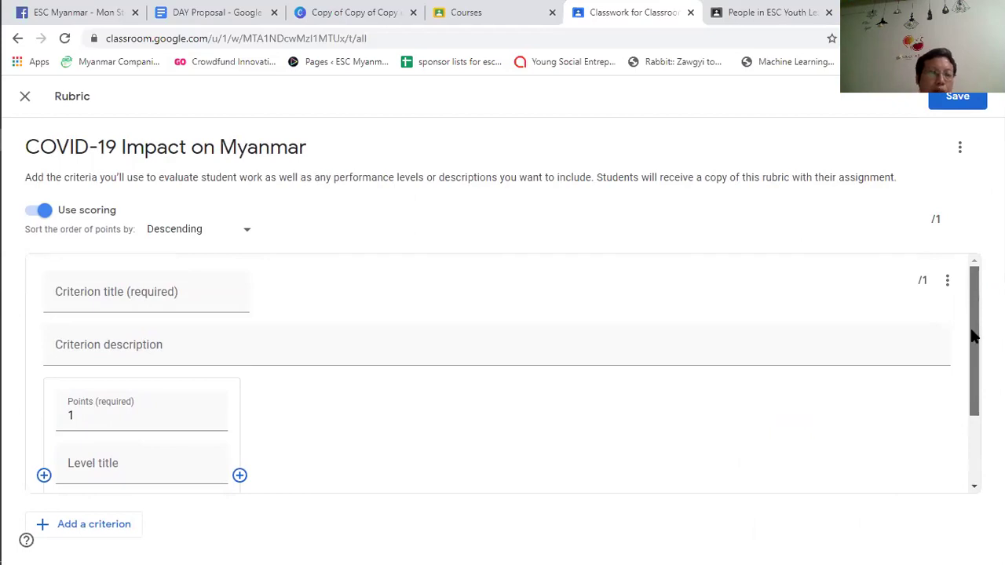
left_click_drag(967, 337, 968, 449)
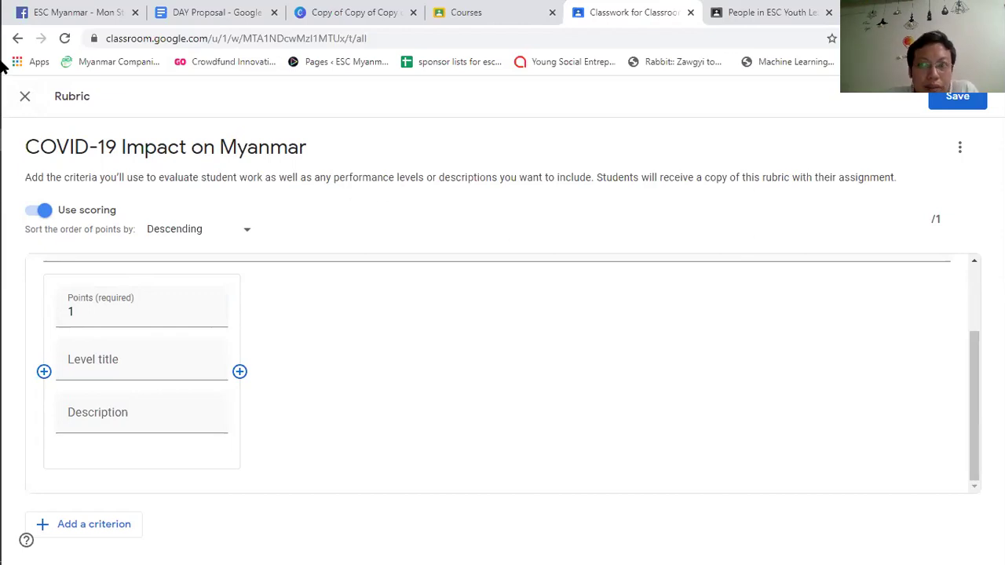
left_click(24, 96)
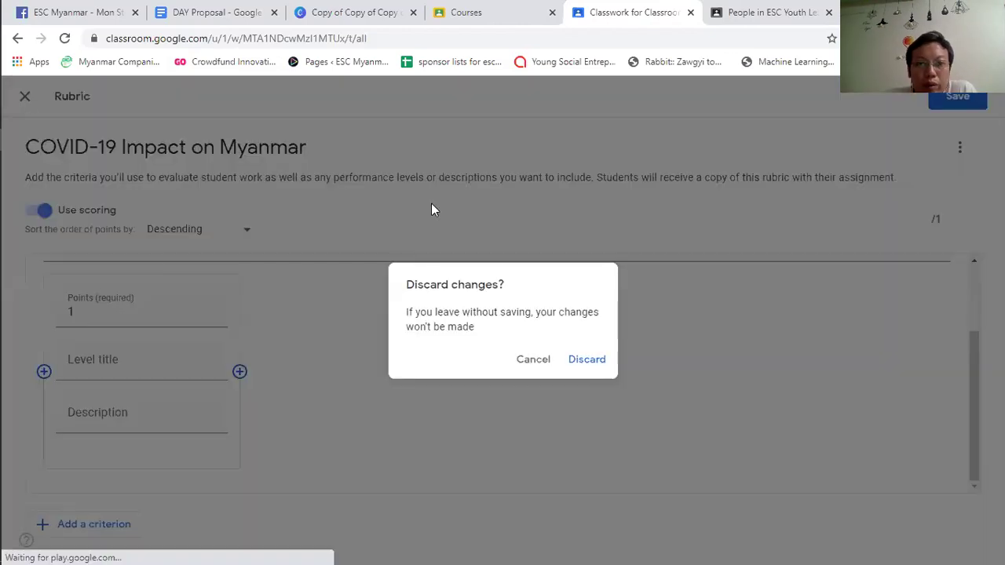
left_click(589, 361)
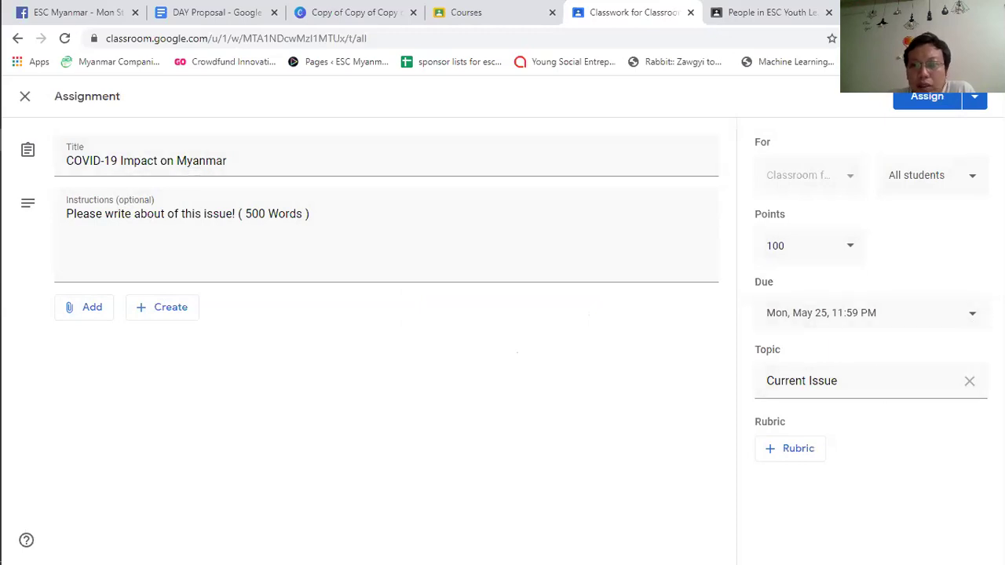
Assign the "COVID-19 Impact on Myanmar" assignment to the class immediately
left_click(976, 99)
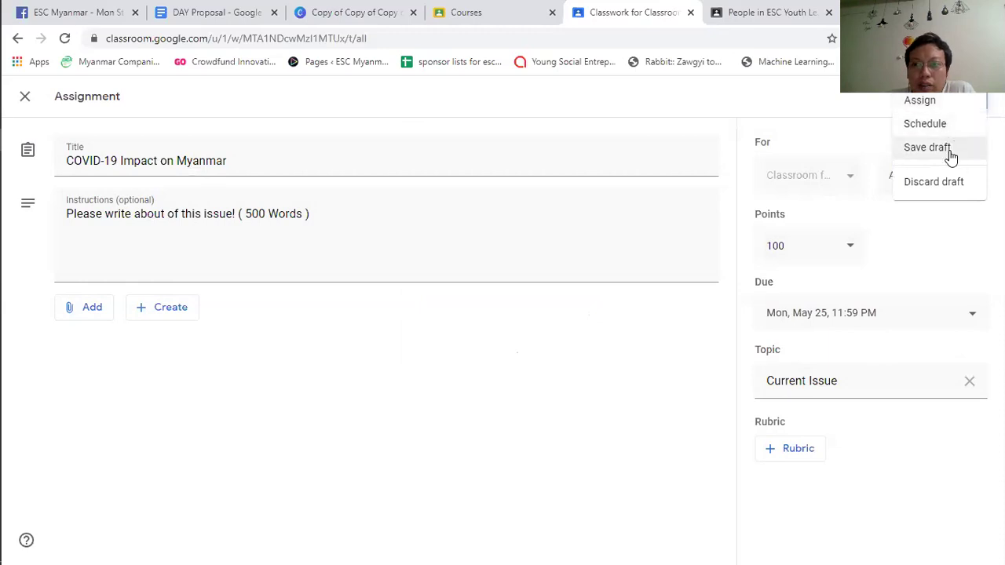
left_click(916, 103)
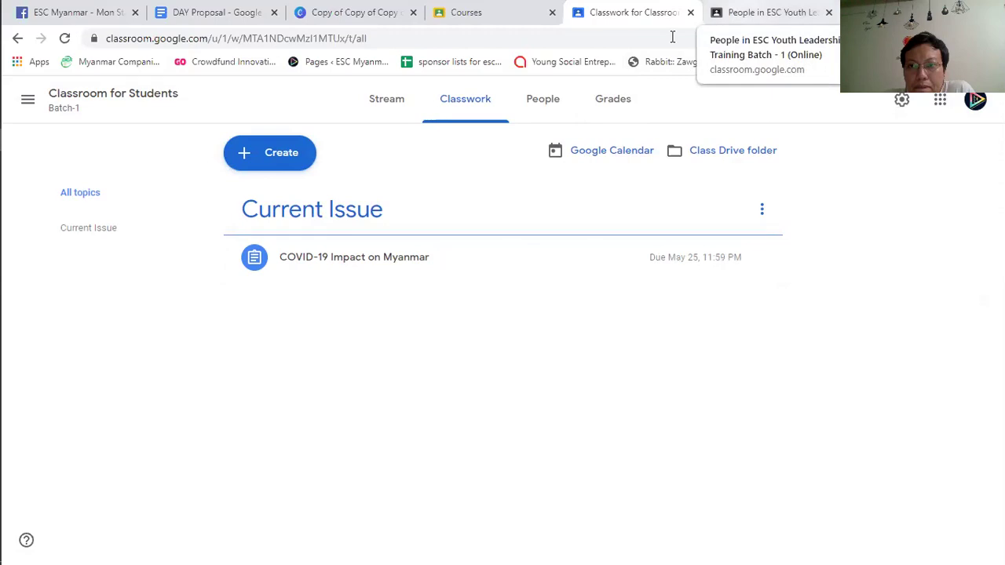
Switch to the ESC Youth Leadership Training class and review its lists of students and teachers
key("ctrl+Tab")
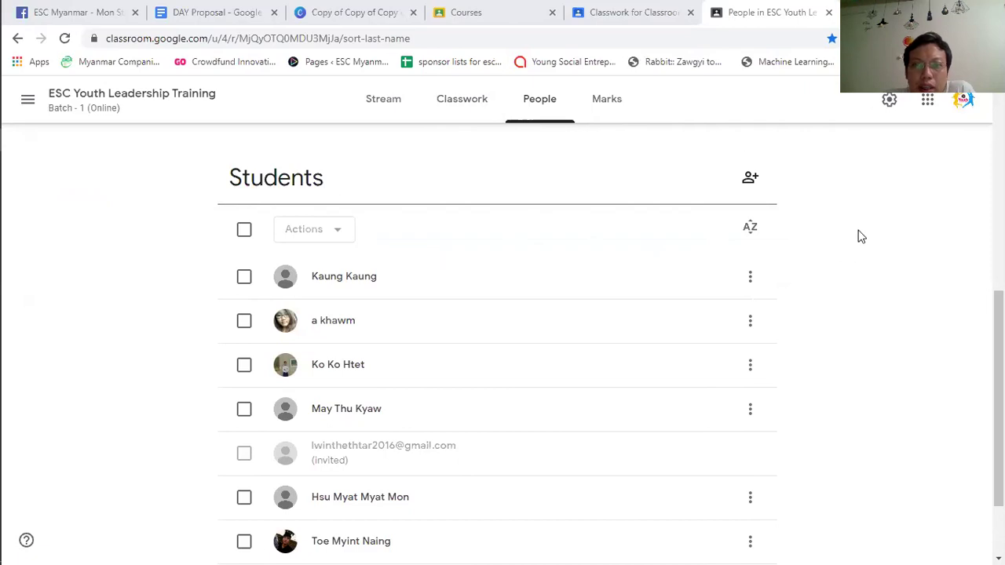
scroll(460, 401, "down", 1)
scroll(487, 354, "down", 1)
scroll(489, 149, "up", 6)
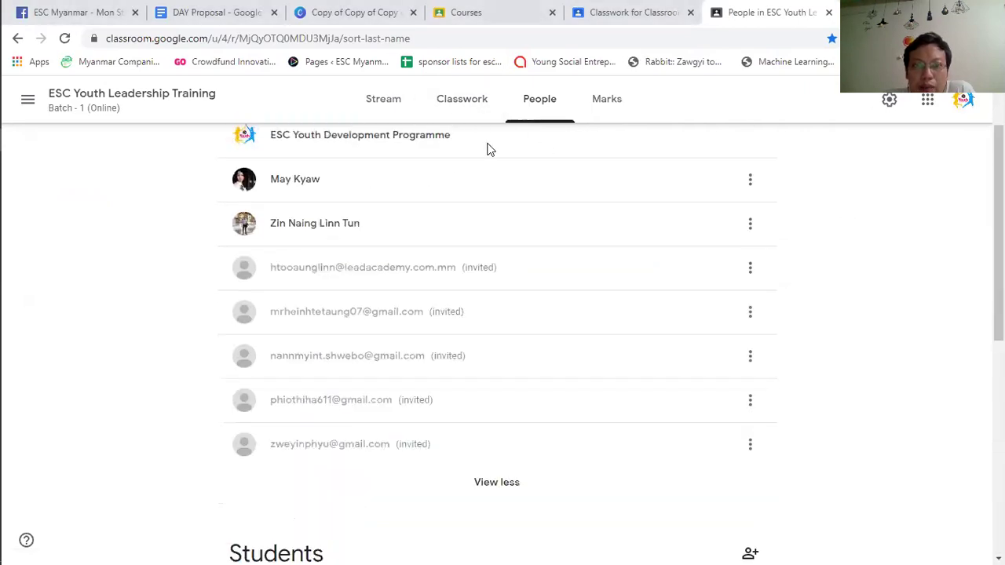
Review the training class's classwork topics and expand the Social Entrepreneurship and Citizenship & Responsibilities assignments to check their details
left_click(465, 107)
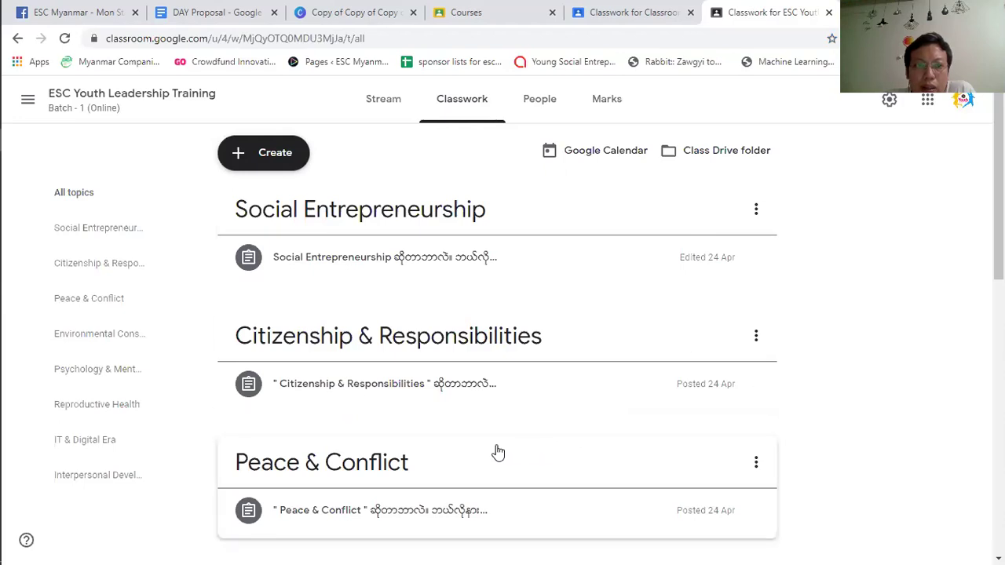
scroll(502, 314, "down", 4)
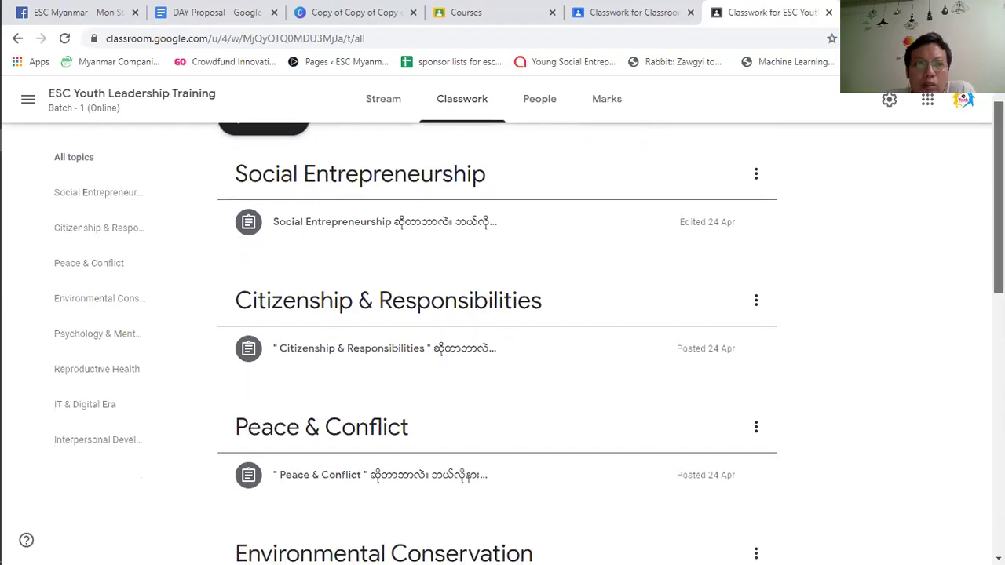
scroll(502, 314, "down", 4)
scroll(503, 314, "up", 8)
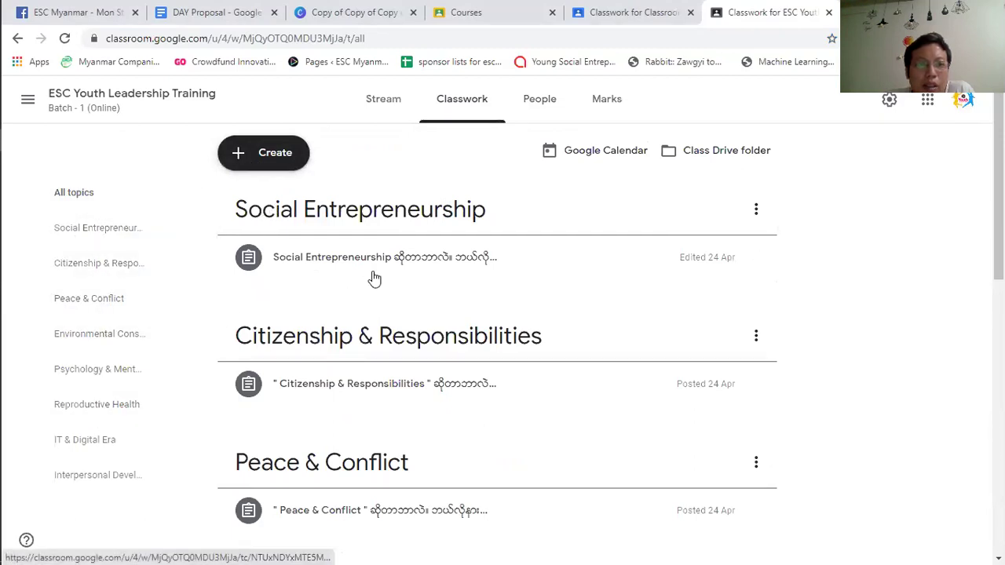
left_click(478, 261)
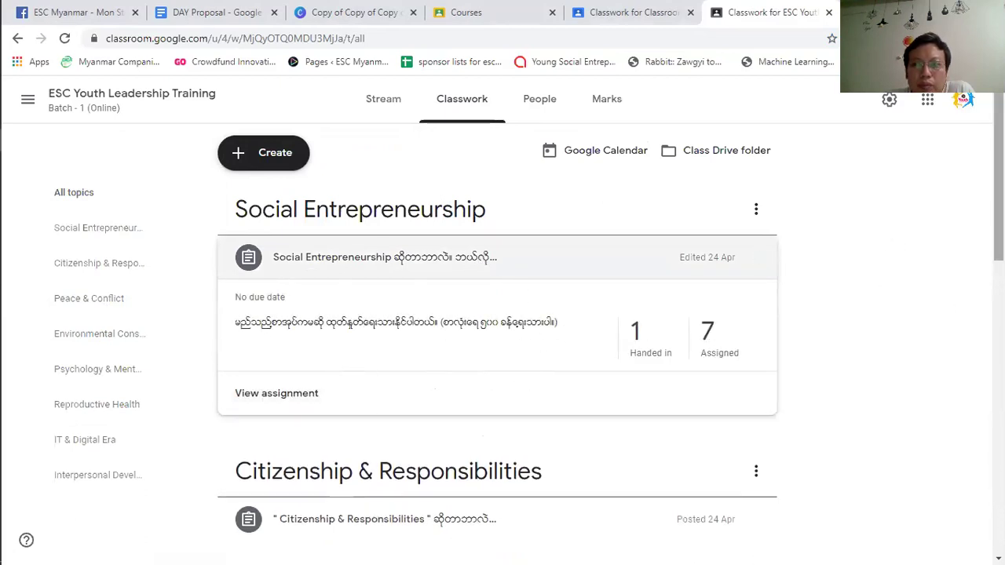
scroll(674, 381, "down", 2)
left_click(452, 366)
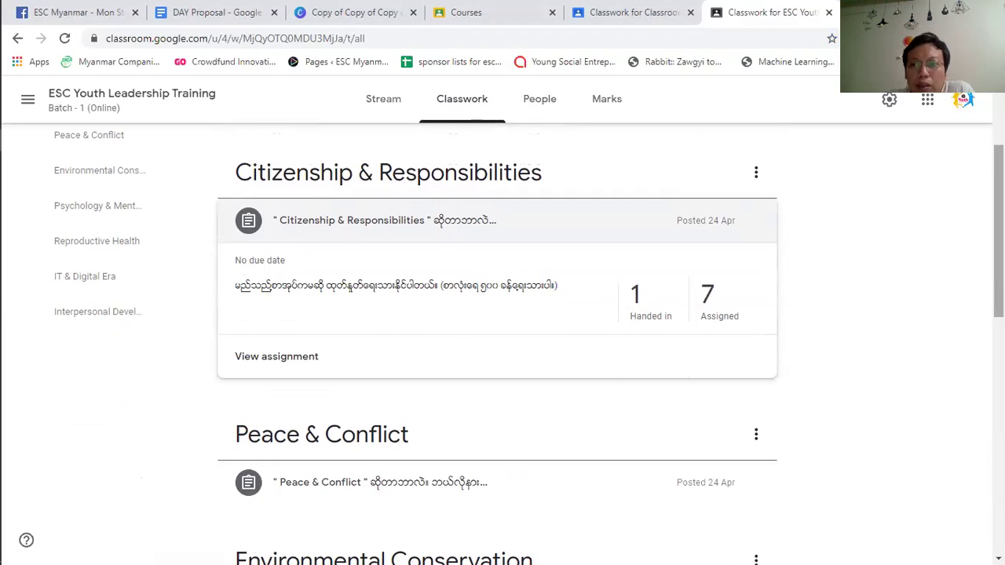
scroll(997, 235, "up", 3)
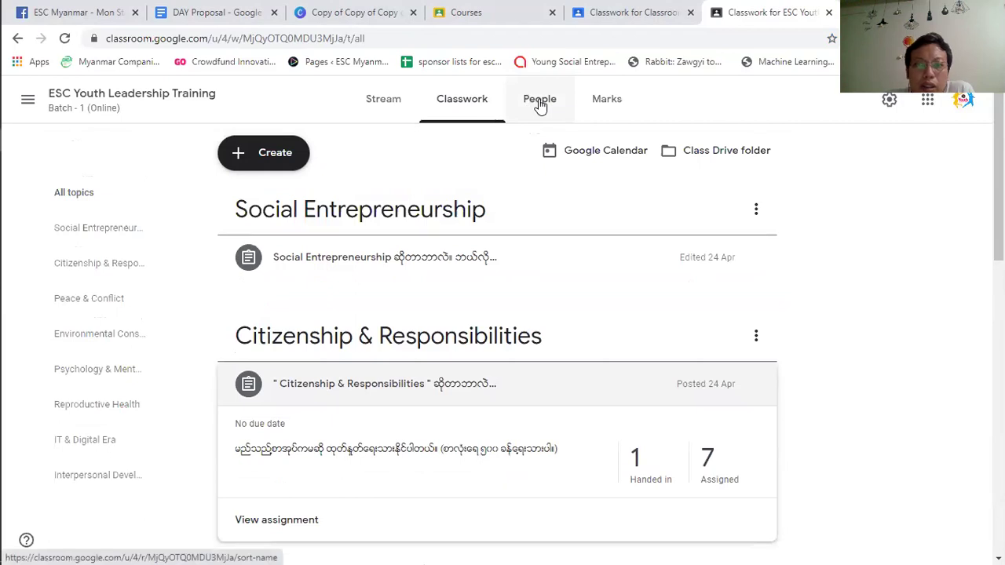
Review the marks of all students in the ESC Youth Leadership Training class and return to its people list
left_click(597, 100)
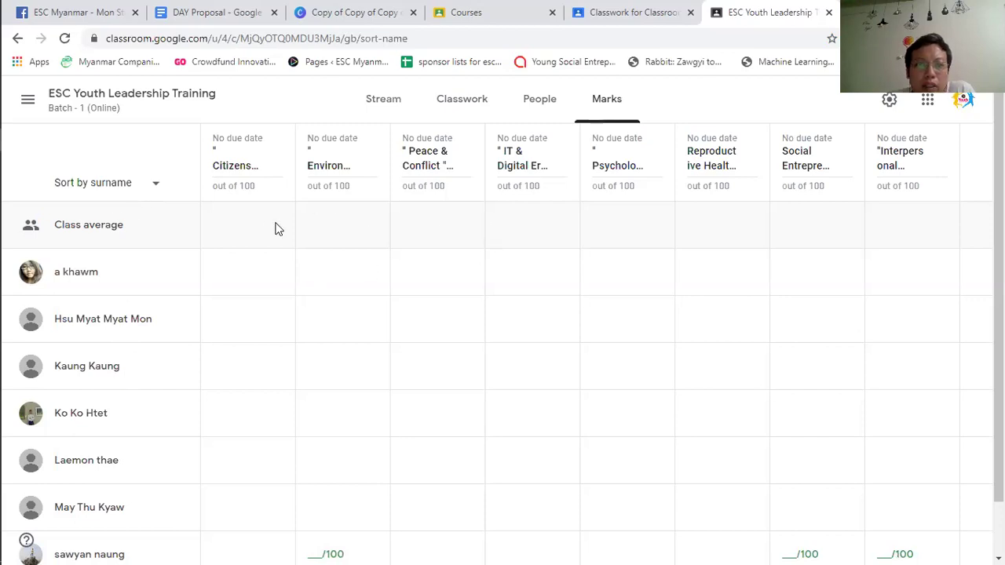
scroll(503, 377, "down", 1)
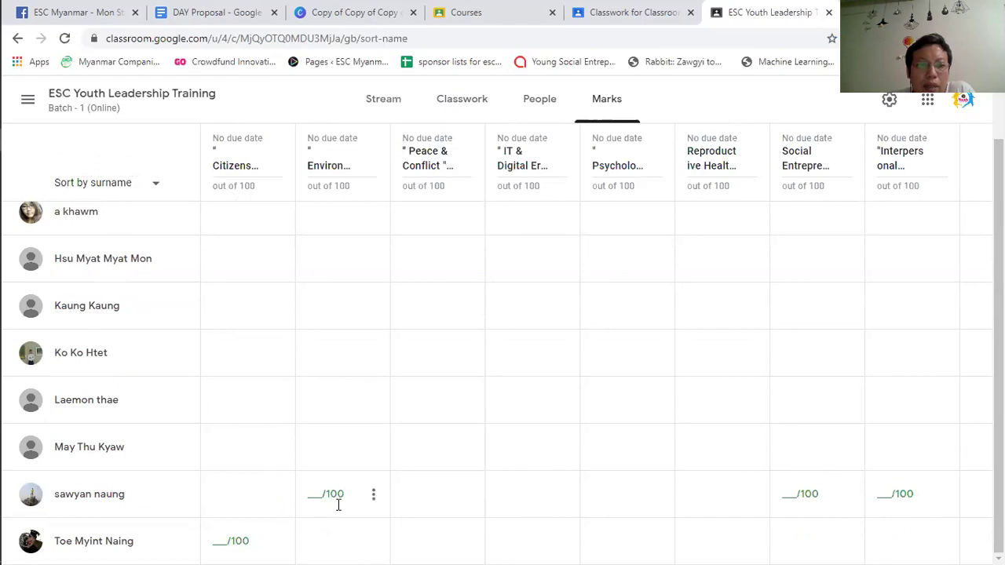
scroll(502, 383, "up", 2)
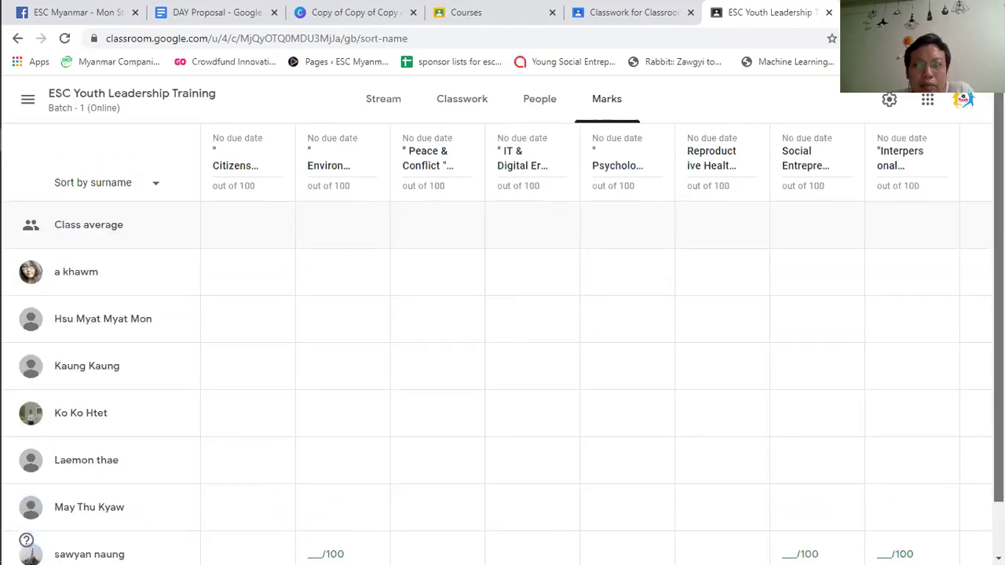
left_click(556, 109)
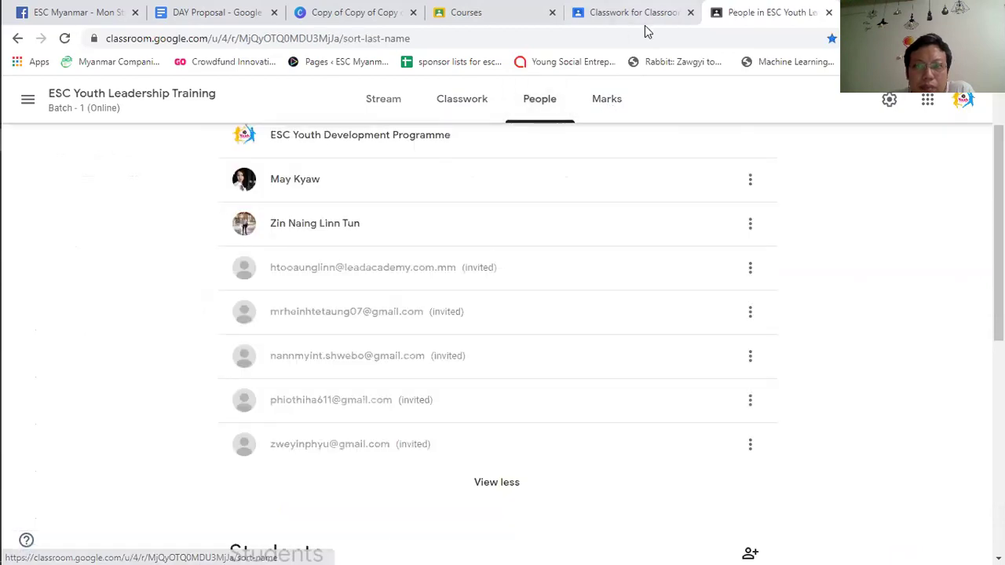
Return to the Classroom for Students class, view its grades page and advance past the grading system introduction
left_click(646, 28)
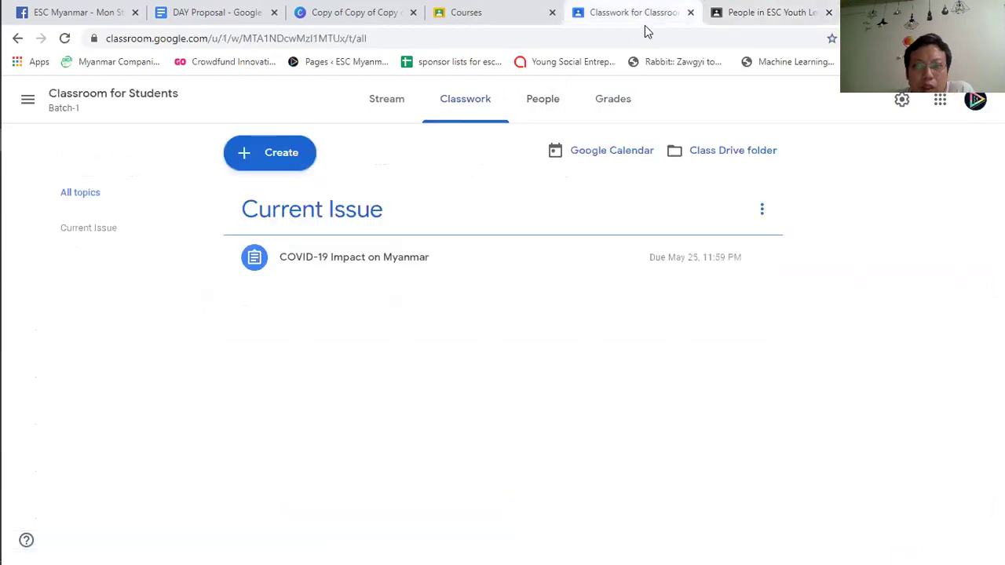
left_click(629, 112)
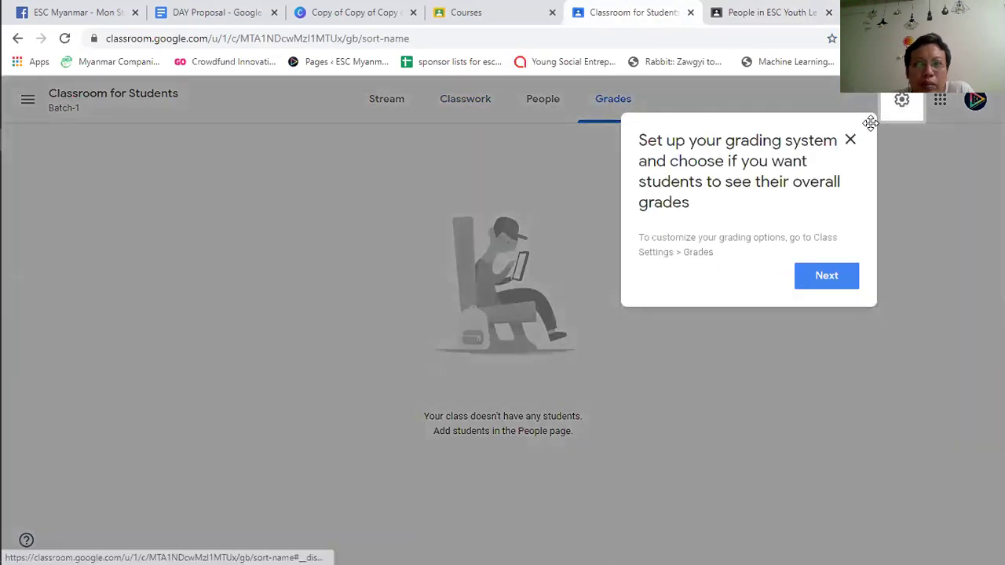
left_click(828, 279)
Review the class settings, including the general and grading sections and the overall grade calculation options, and close them without changes
left_click(901, 101)
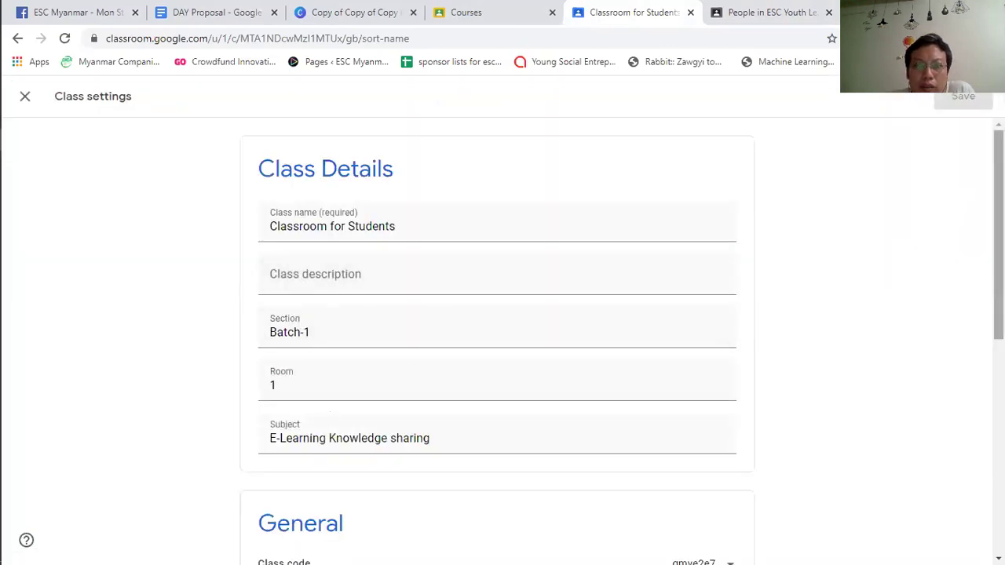
scroll(330, 306, "down", 4)
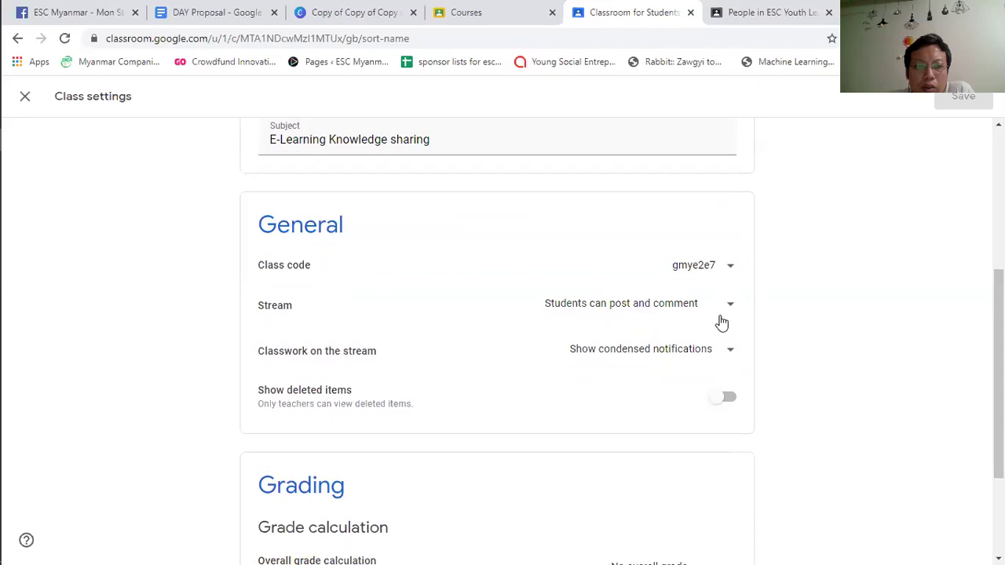
scroll(998, 369, "down", 2)
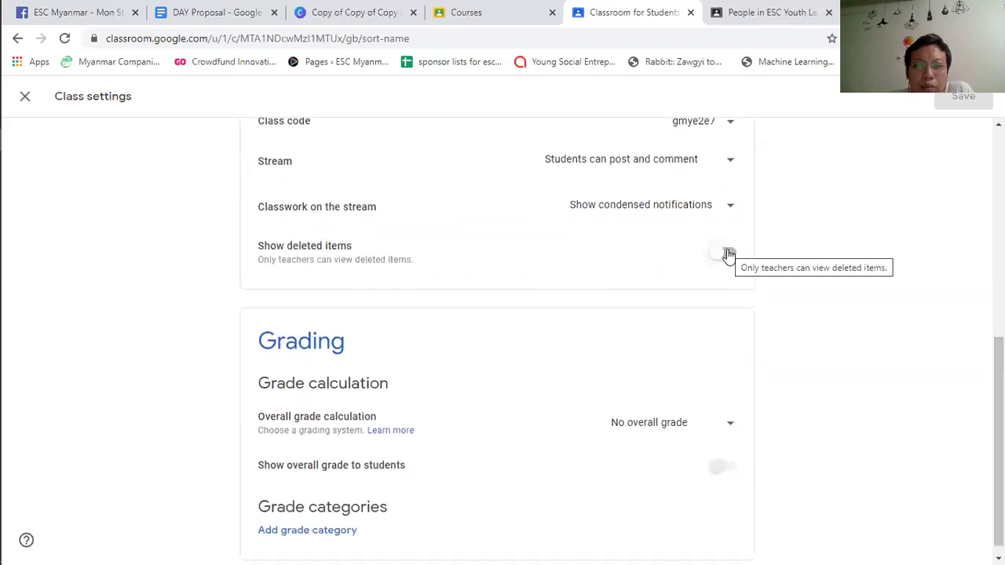
scroll(999, 440, "down", 1)
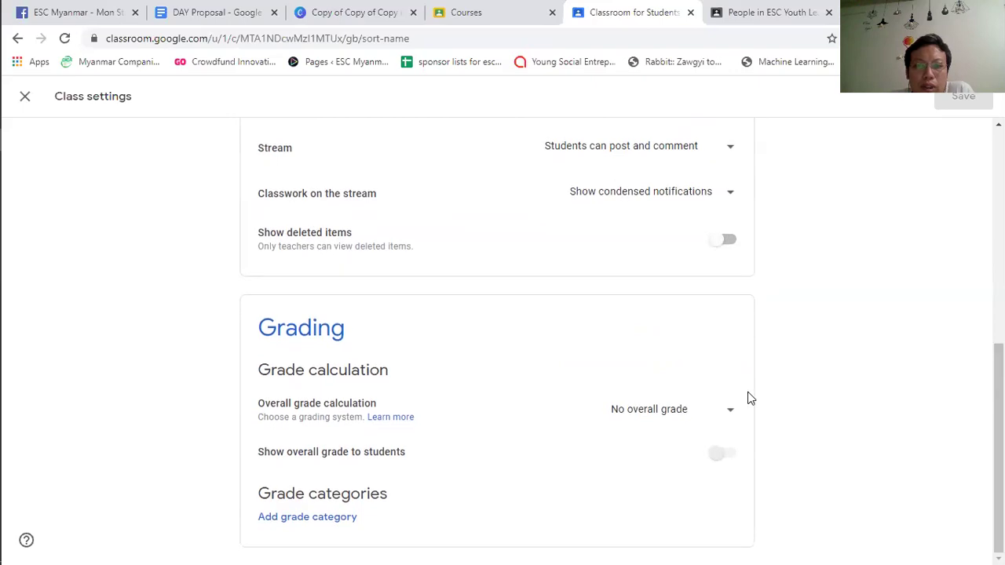
left_click(733, 414)
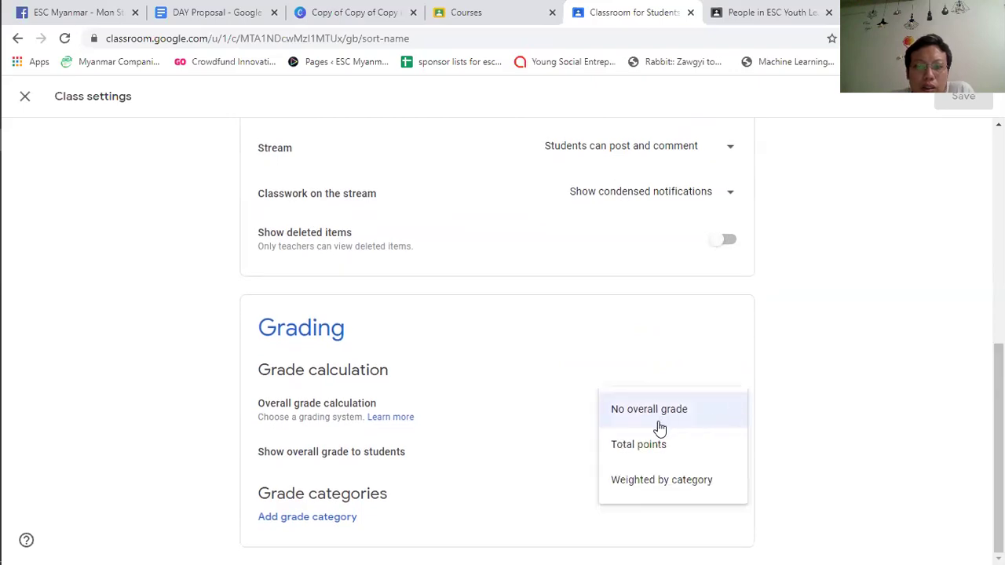
left_click(835, 344)
scroll(497, 342, "up", 8)
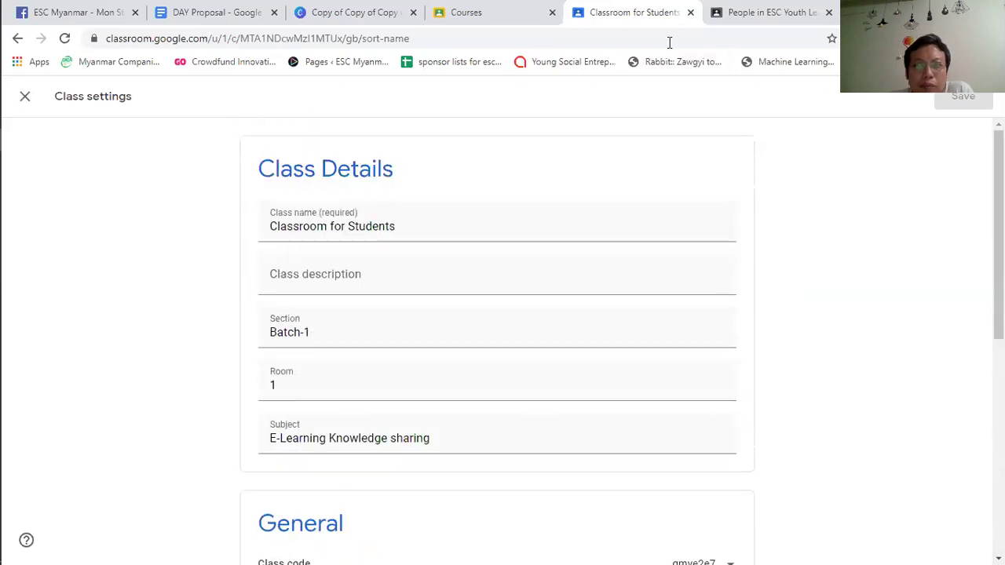
left_click(23, 97)
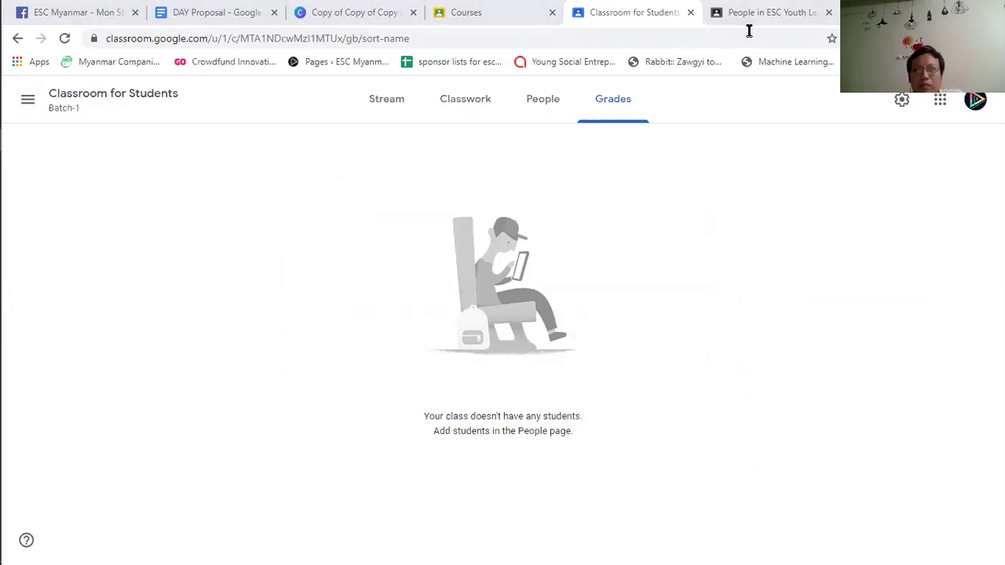
Switch to the ESC Youth Leadership Training class and open the handed-in student submission for the Citizenship & Responsibilities assignment
left_click(775, 13)
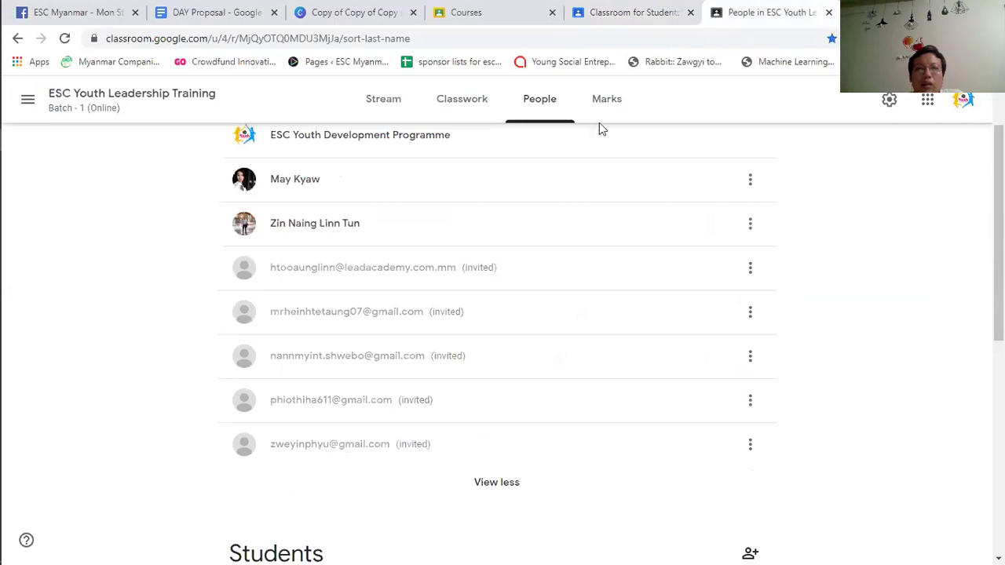
scroll(587, 238, "up", 1)
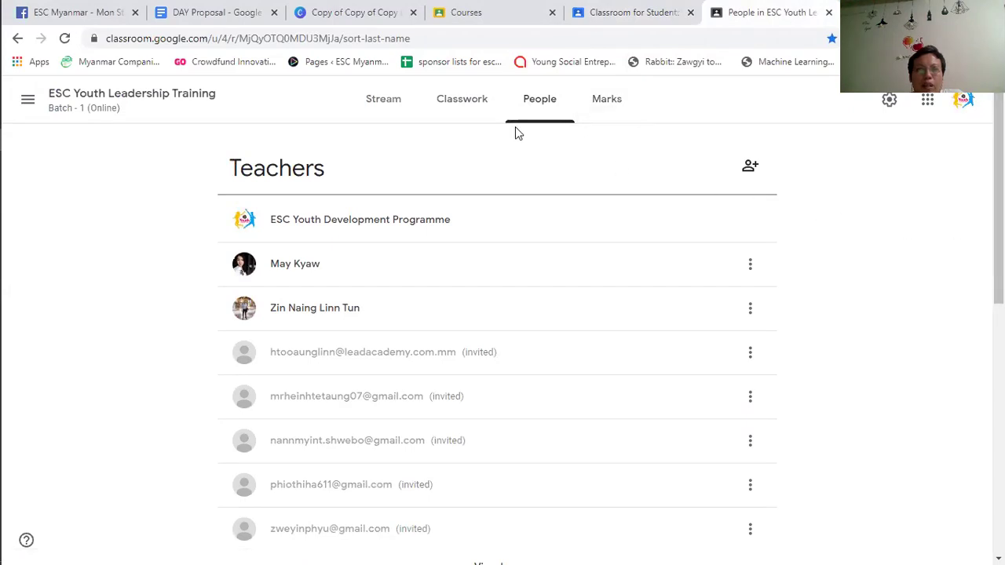
left_click(468, 108)
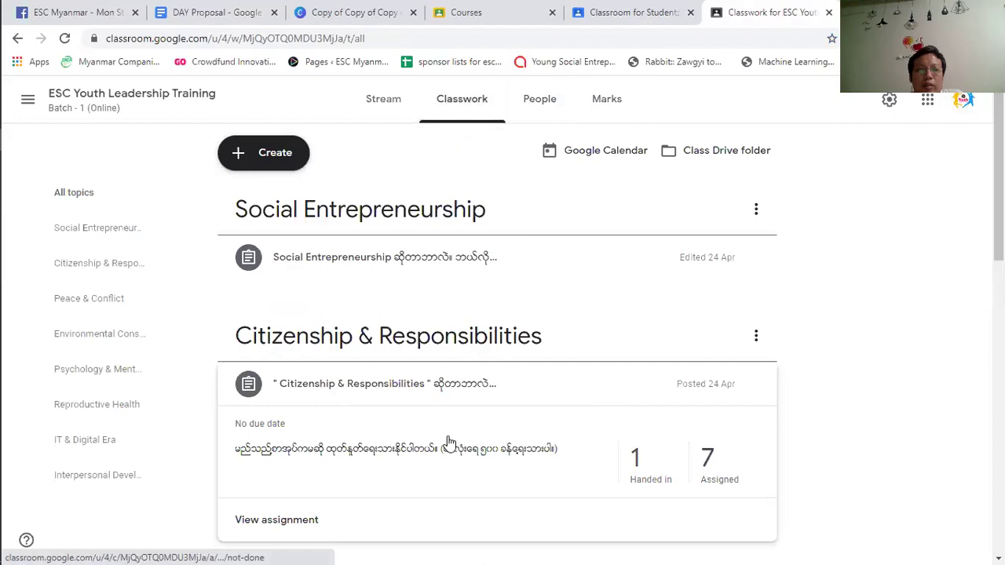
left_click(662, 486)
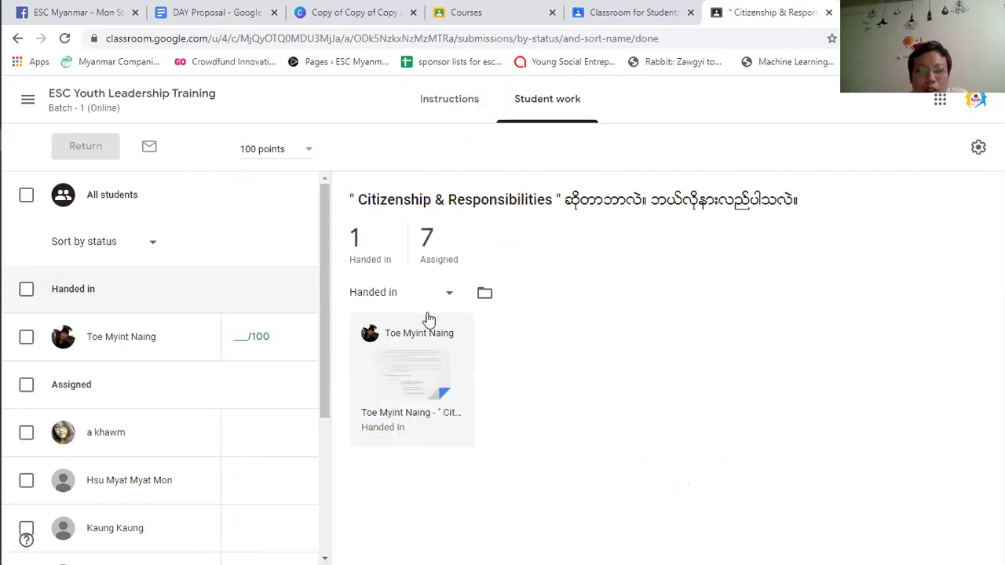
left_click(430, 365)
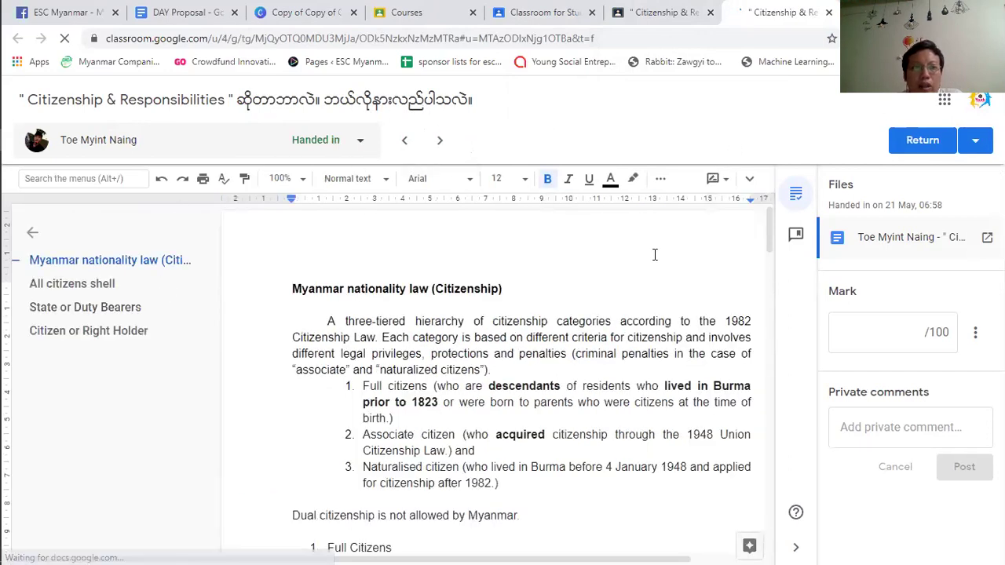
Read through the submitted citizenship document, and check its mark options and the list of students' submission statuses
left_click_drag(771, 256, 776, 417)
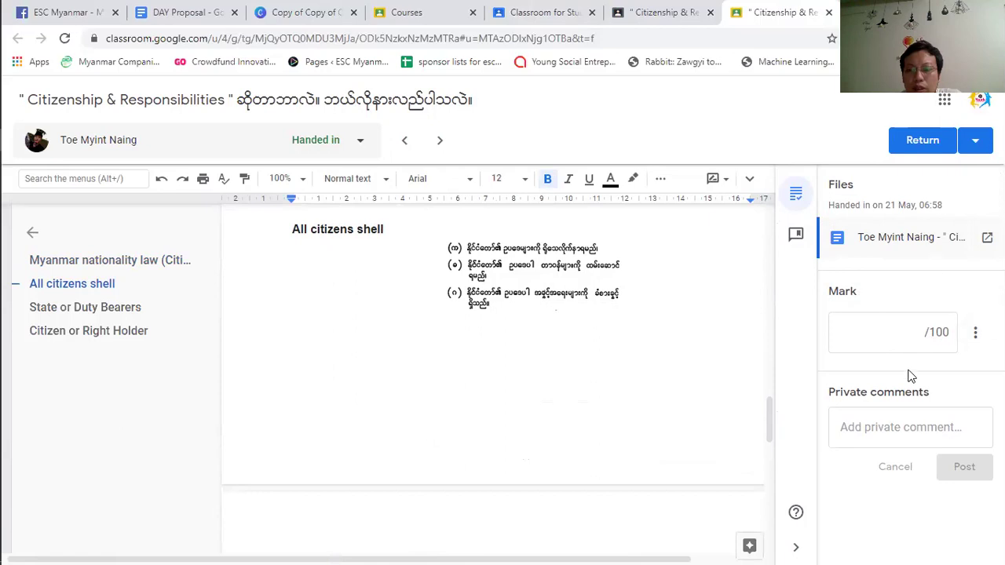
left_click(976, 334)
left_click(976, 336)
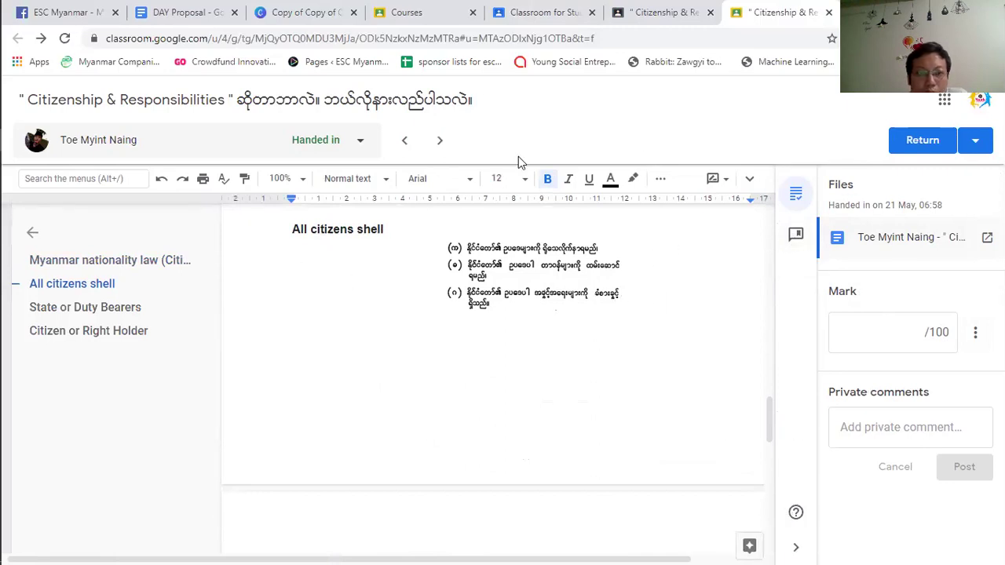
left_click_drag(771, 414, 771, 516)
left_click_drag(772, 437, 773, 204)
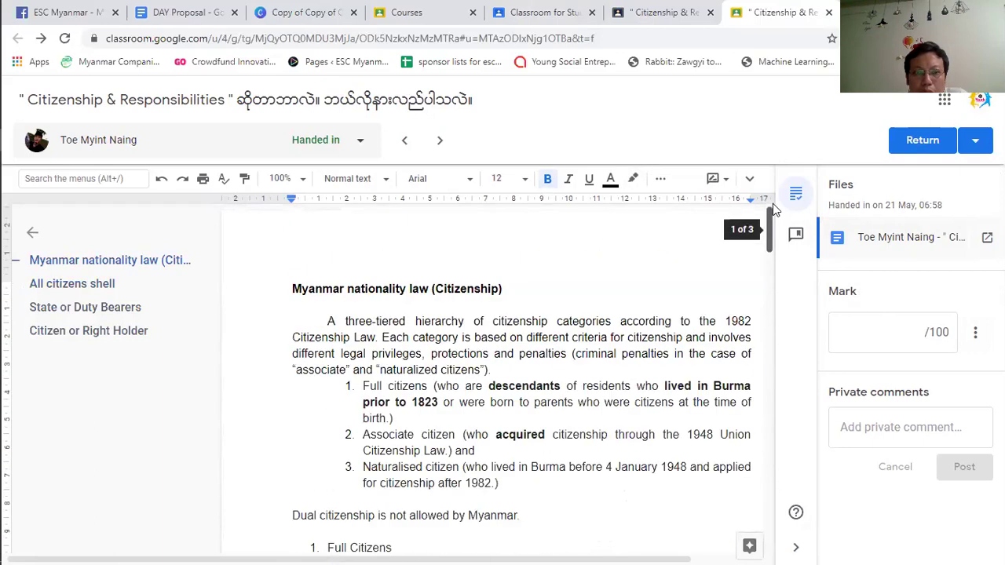
left_click(358, 140)
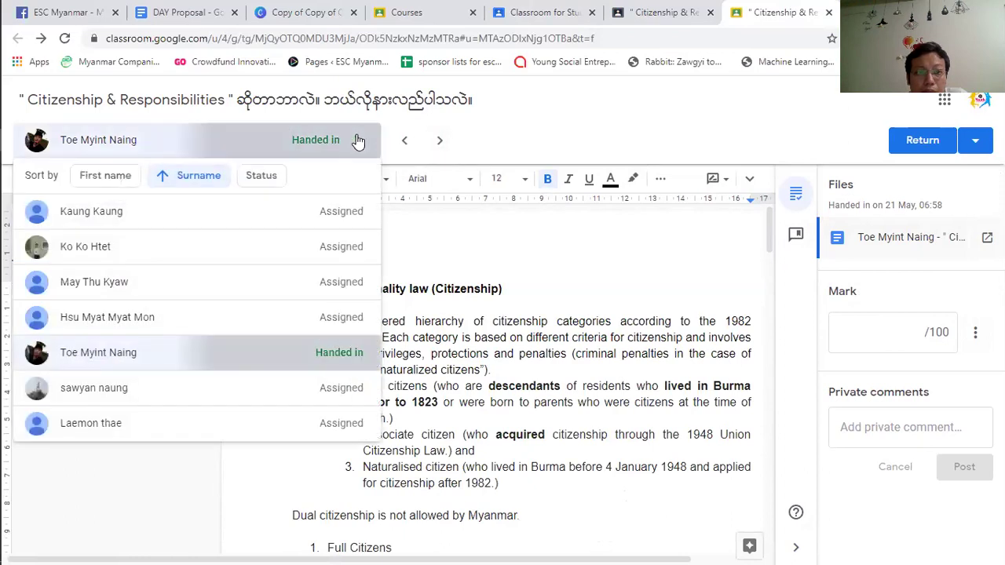
left_click(355, 140)
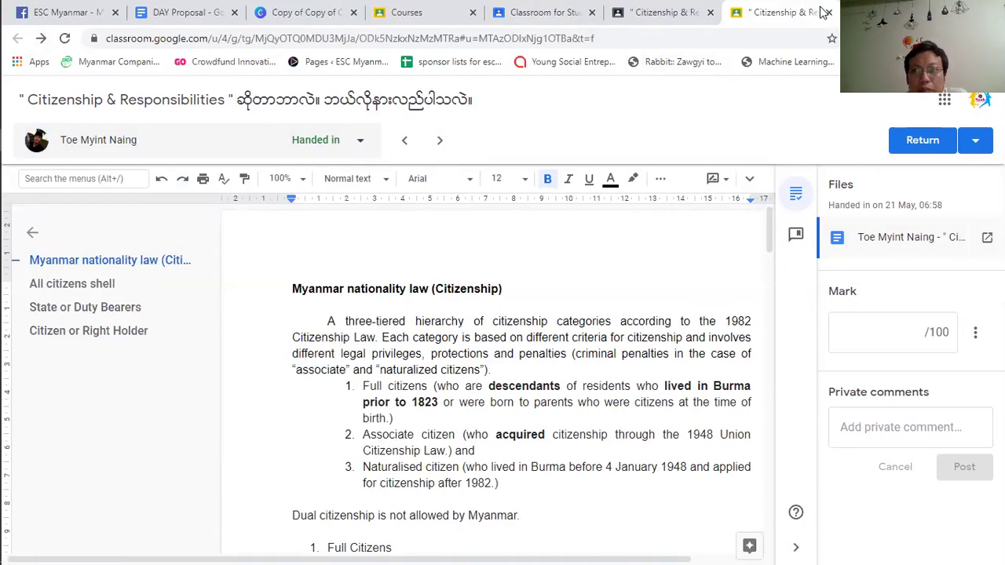
Check the options for returning one or multiple submissions, cancel the return, and close the Citizenship & Responsibilities submission
left_click(923, 140)
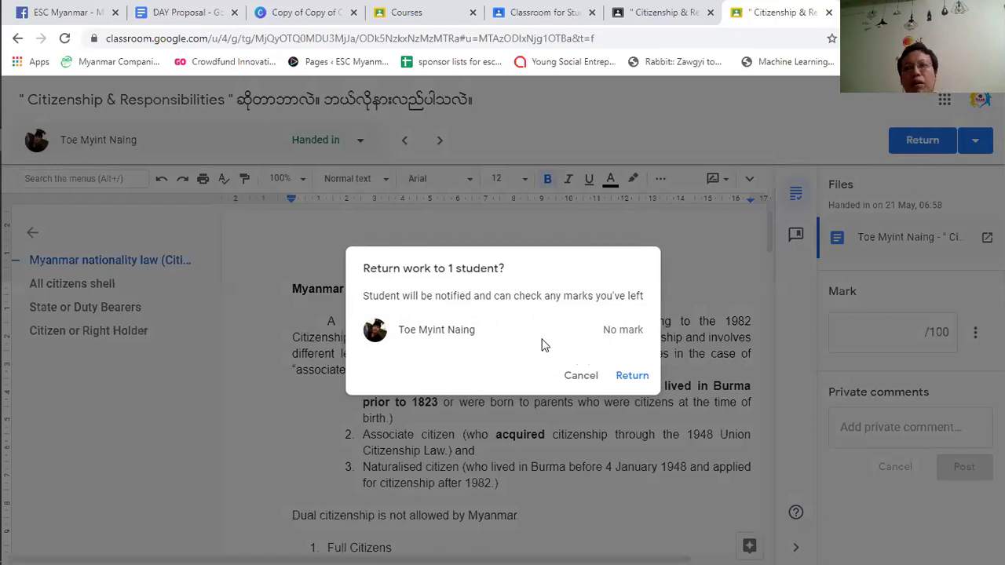
left_click(581, 376)
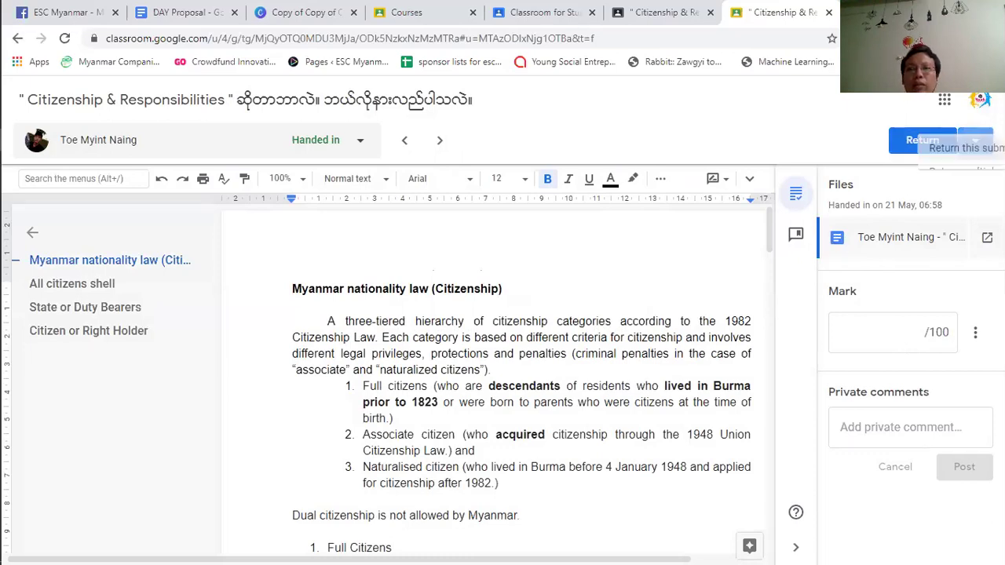
left_click(975, 140)
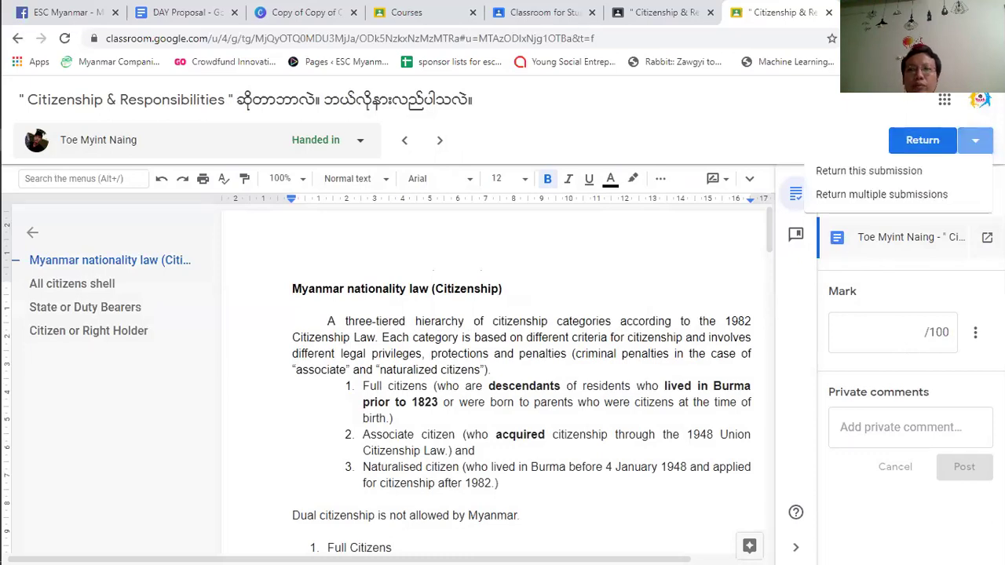
left_click(670, 137)
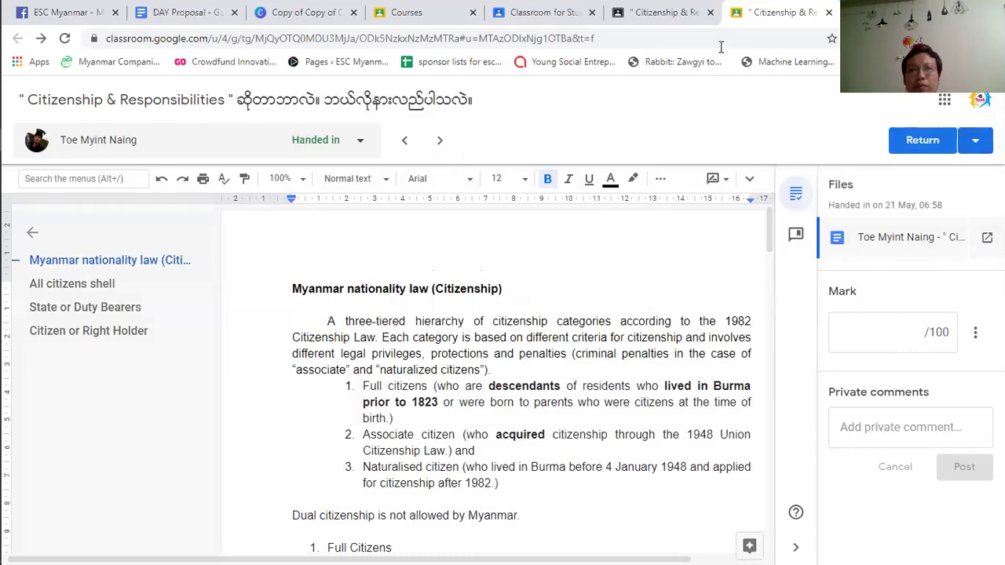
left_click(829, 16)
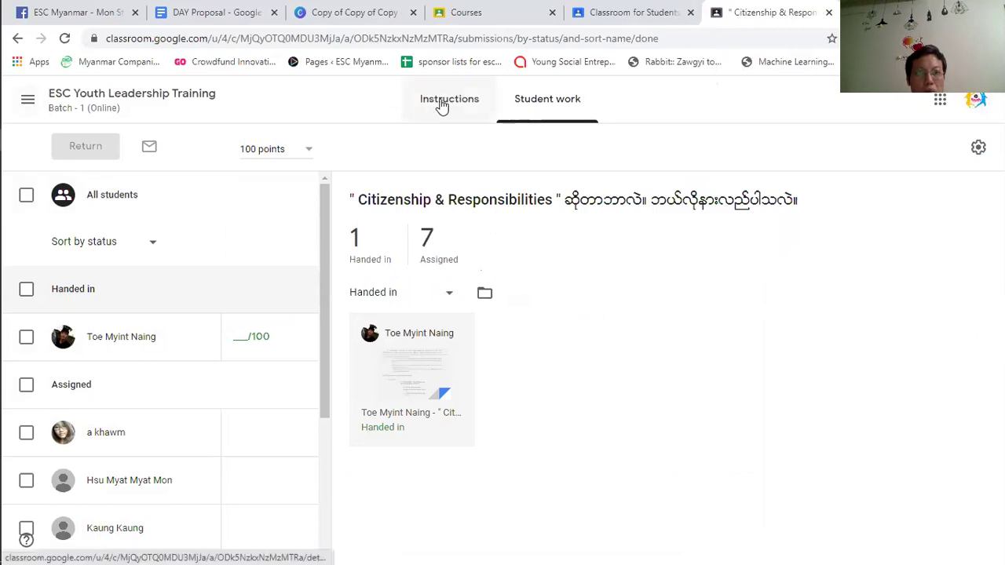
Select the last student in the assignment's student list and review that student's overview of all assignments
left_click_drag(325, 213, 318, 395)
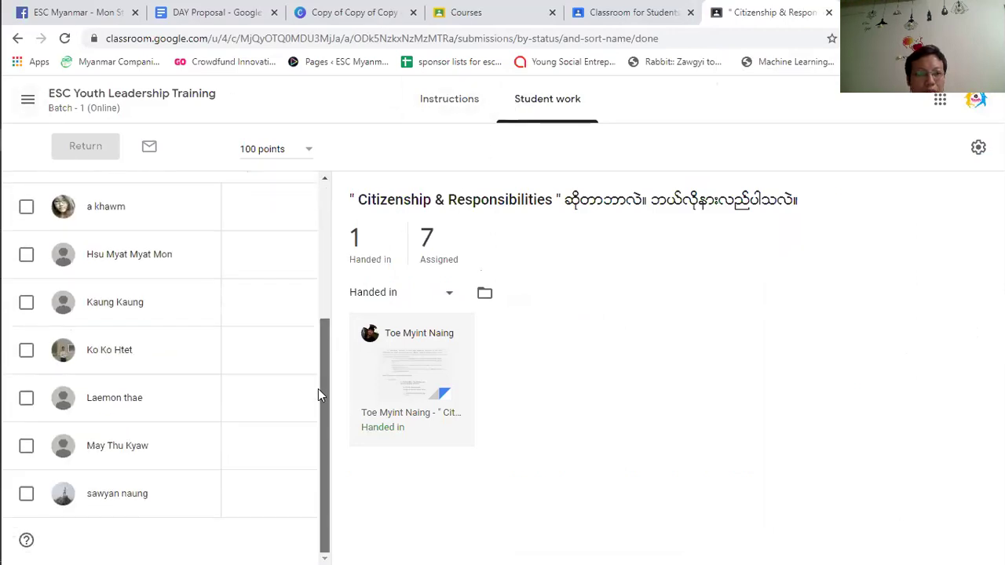
left_click(118, 494)
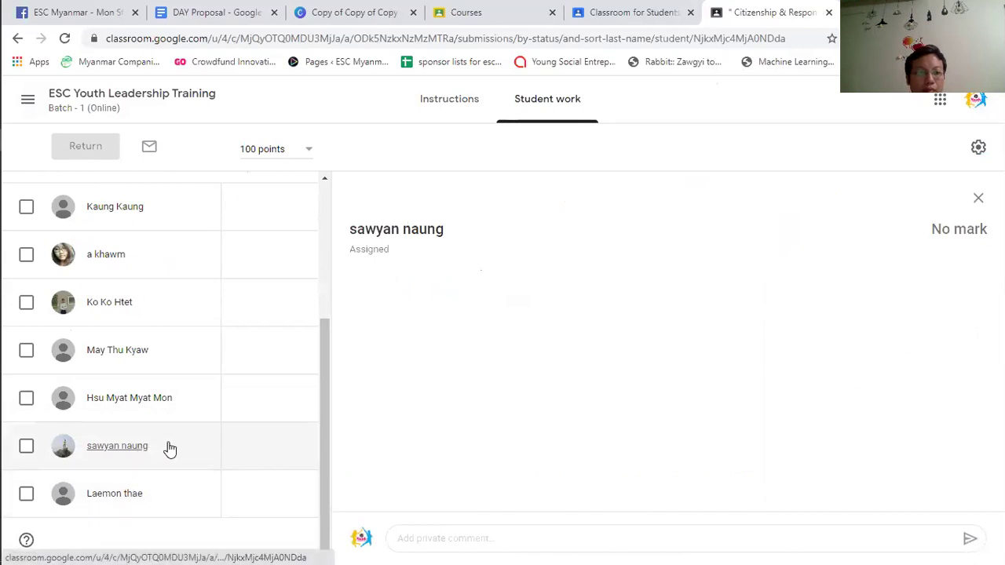
left_click(385, 232)
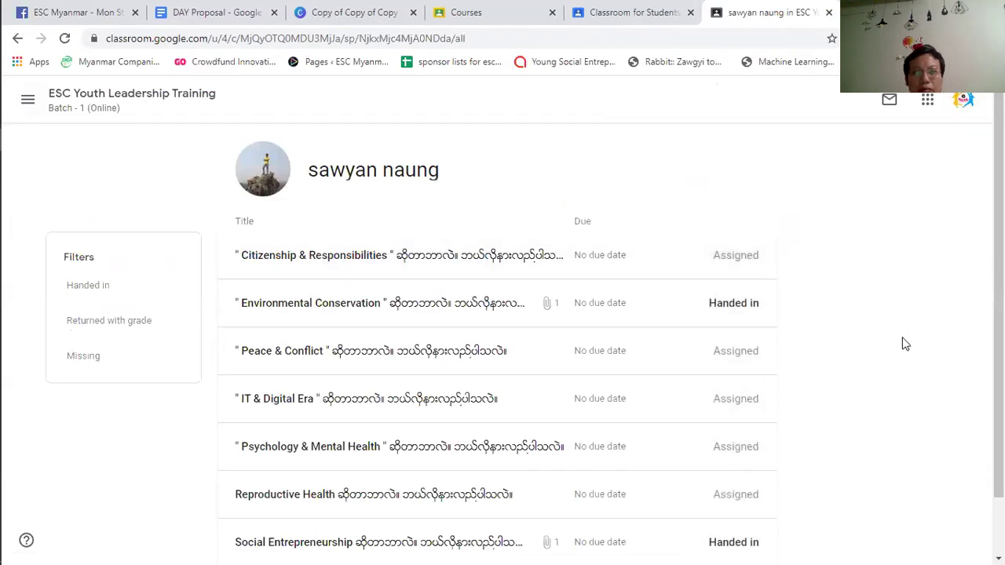
scroll(417, 274, "down", 2)
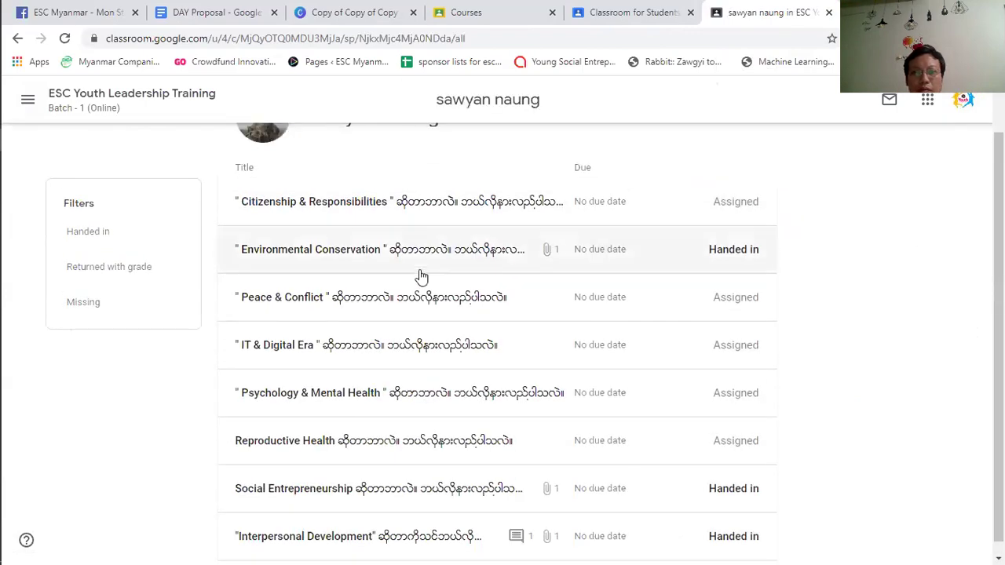
Open the student's handed-in Environmental Conservation PDF and look through its pages
left_click(411, 264)
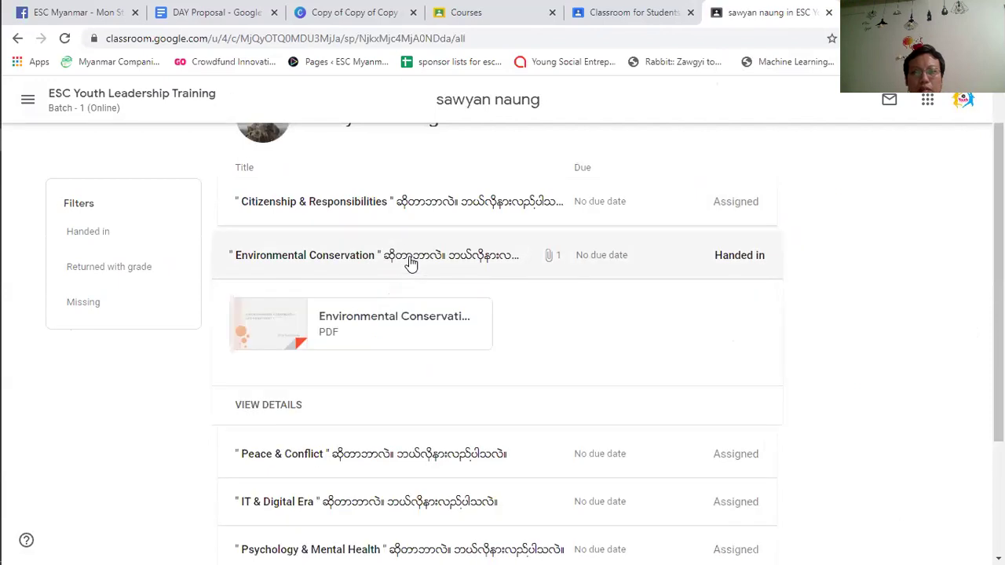
left_click(362, 325)
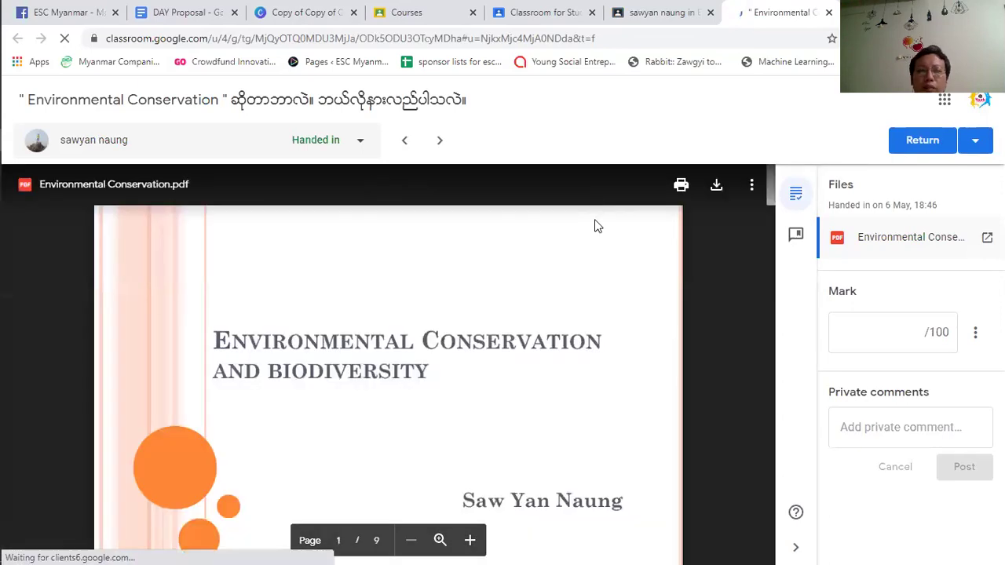
left_click(771, 237)
left_click_drag(771, 237, 775, 536)
left_click_drag(775, 479, 786, 149)
Mark the Environmental Conservation submission 100 out of 100 and return it to the student
left_click(940, 339)
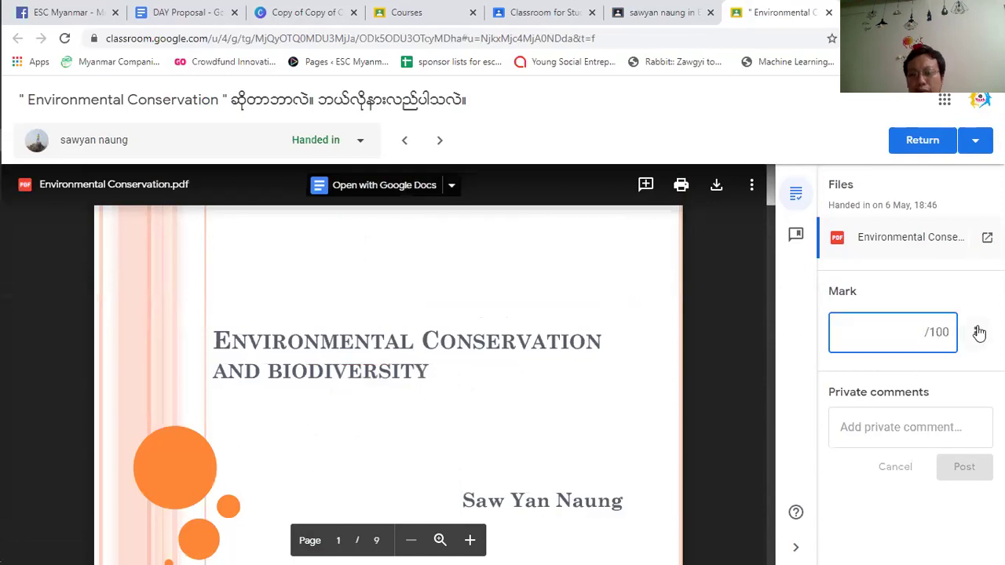
type("1")
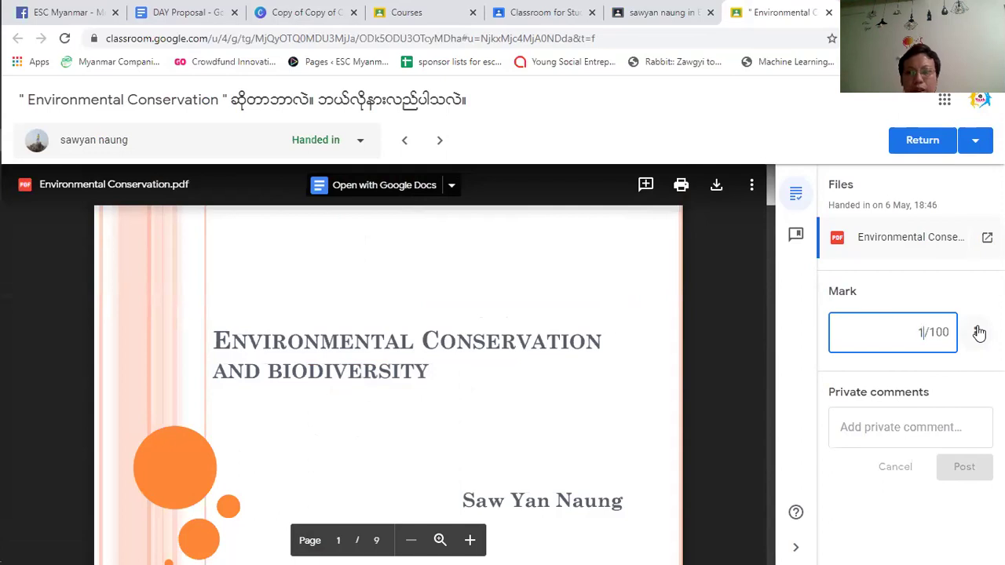
type("0")
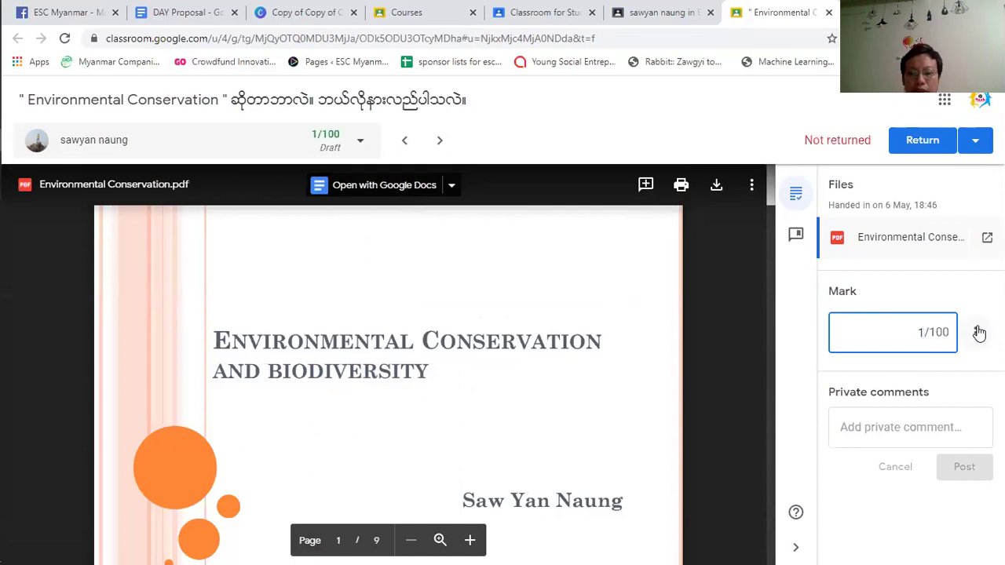
key("BackSpace")
type("100")
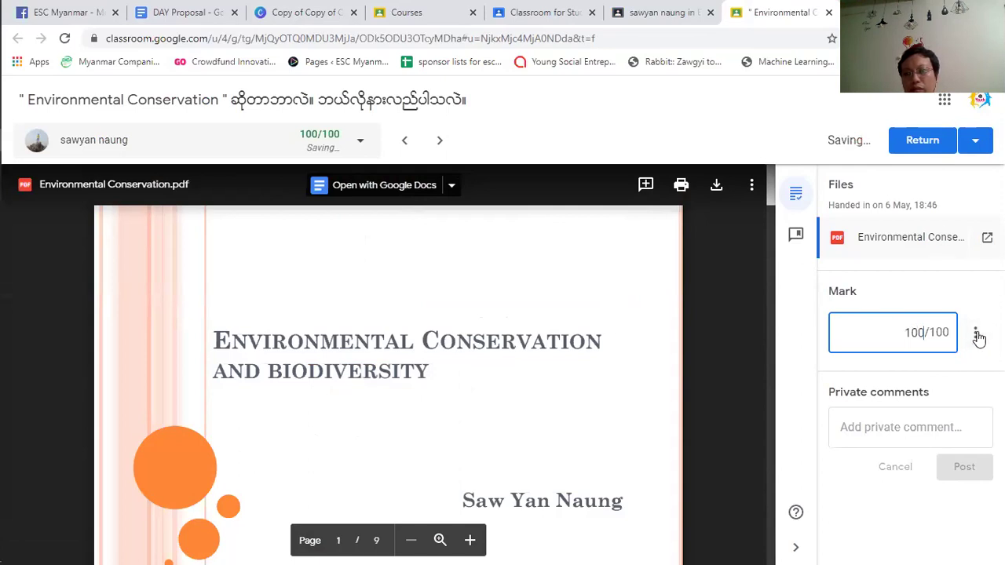
left_click(977, 335)
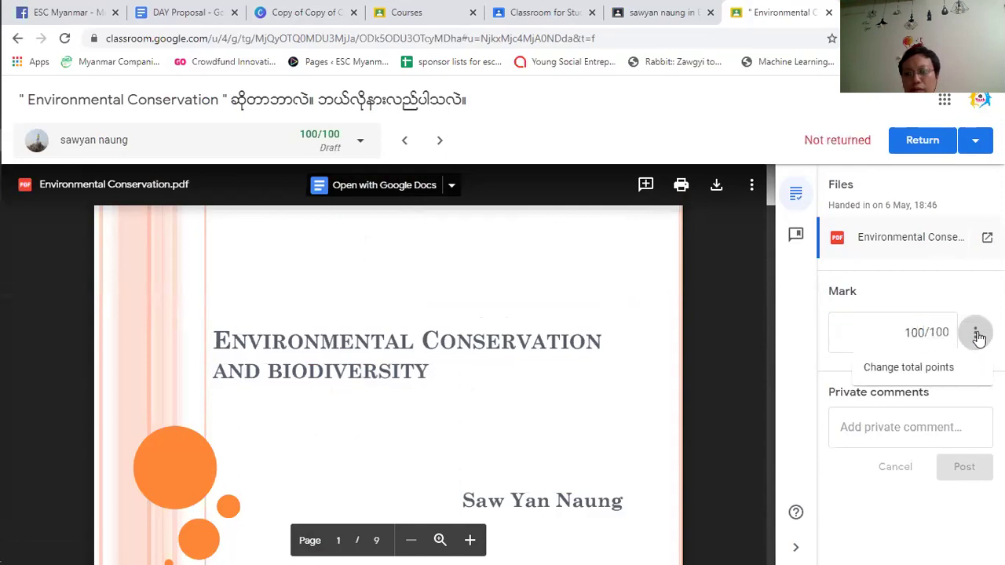
key("Escape")
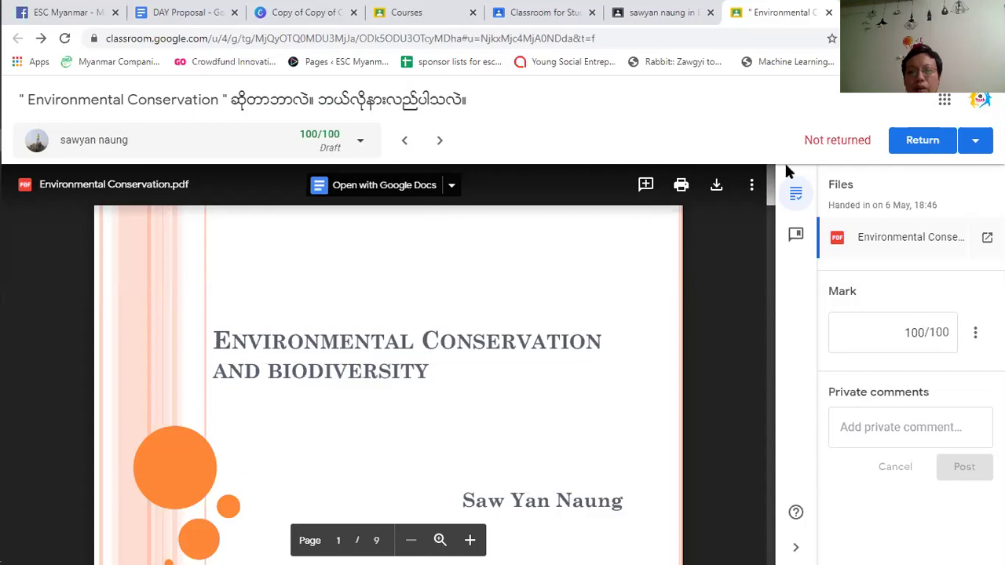
left_click(920, 142)
left_click(631, 385)
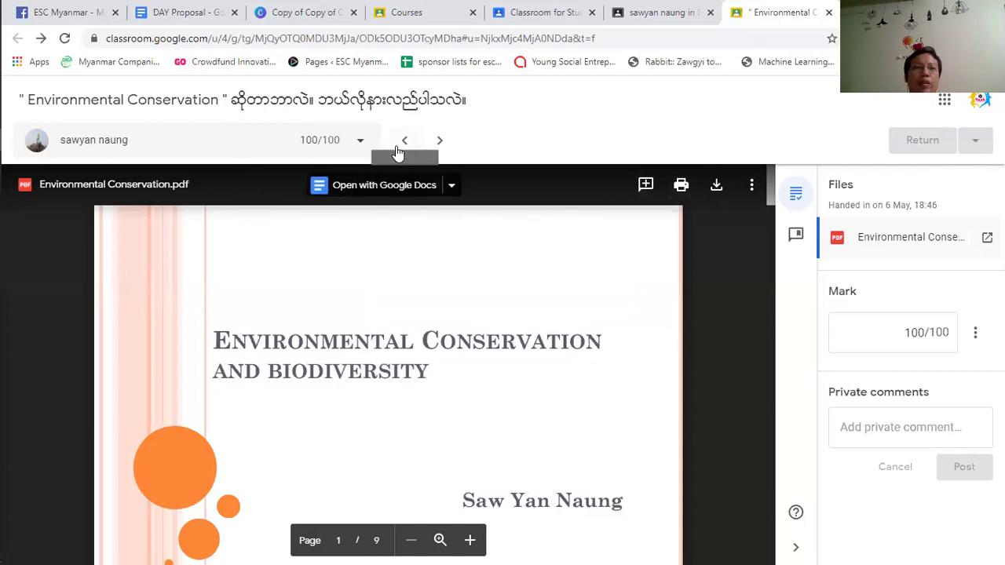
Browse the neighbouring students' submissions for the Environmental Conservation assignment and close the submission page
left_click(362, 141)
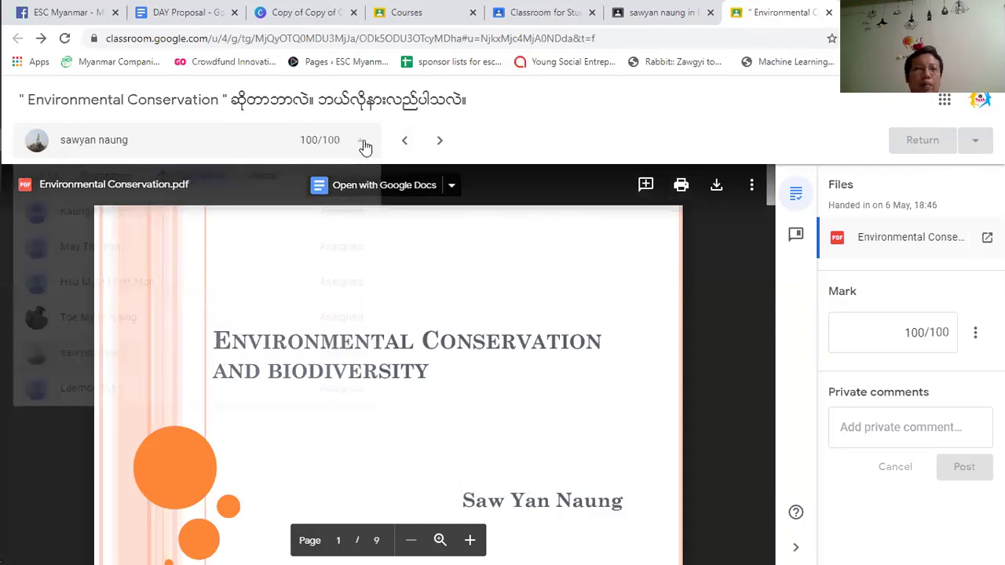
left_click(496, 135)
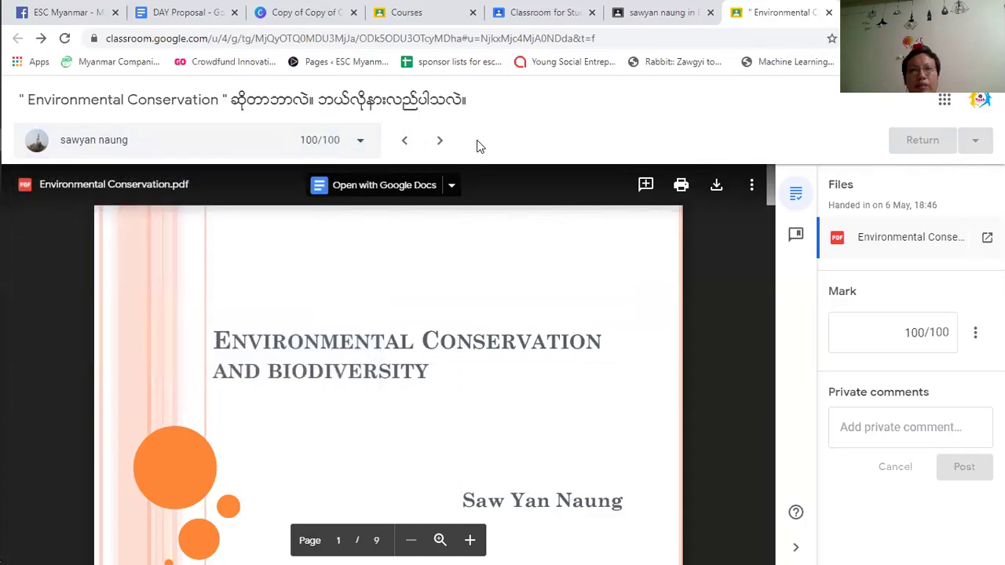
left_click(406, 140)
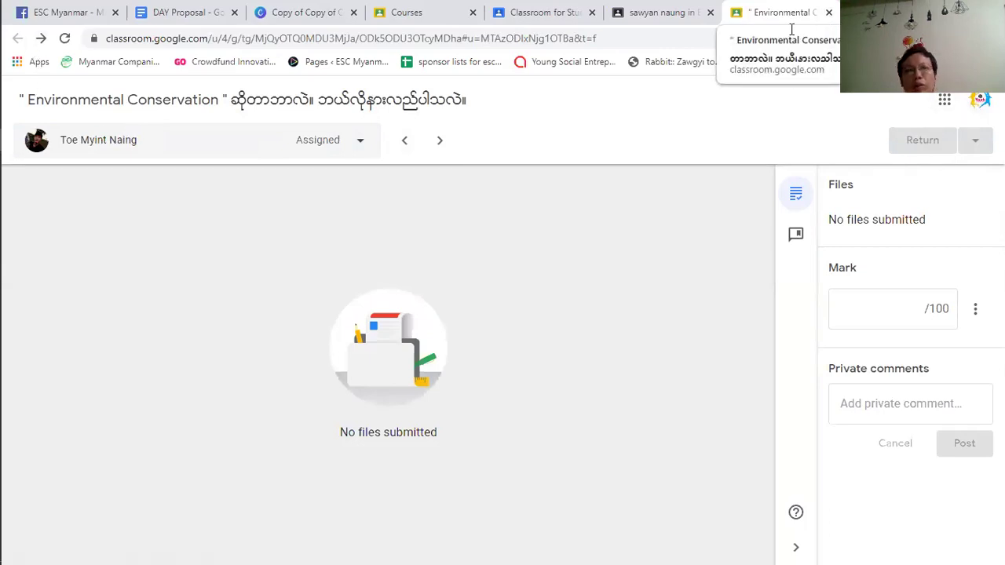
left_click(438, 143)
left_click(440, 145)
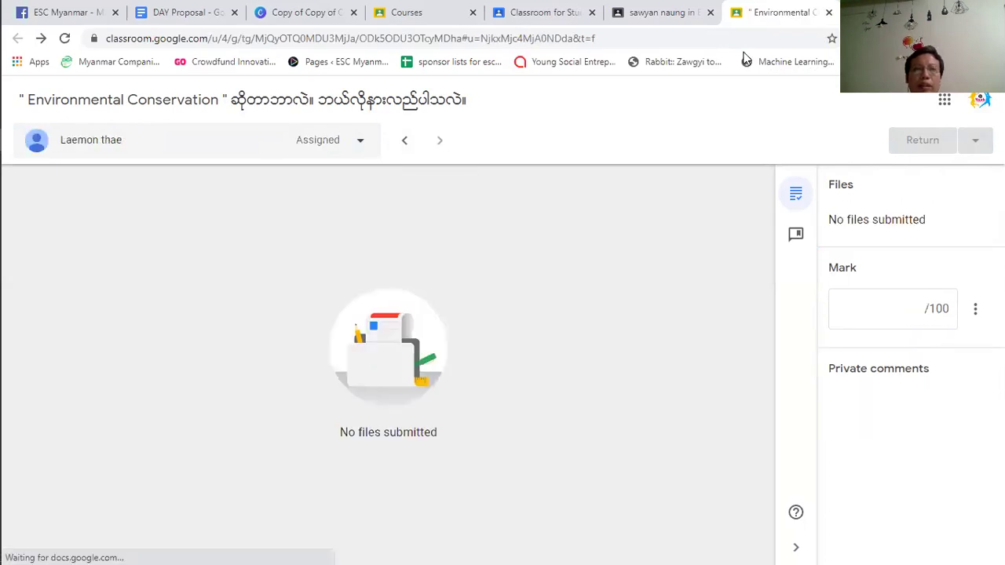
left_click(829, 12)
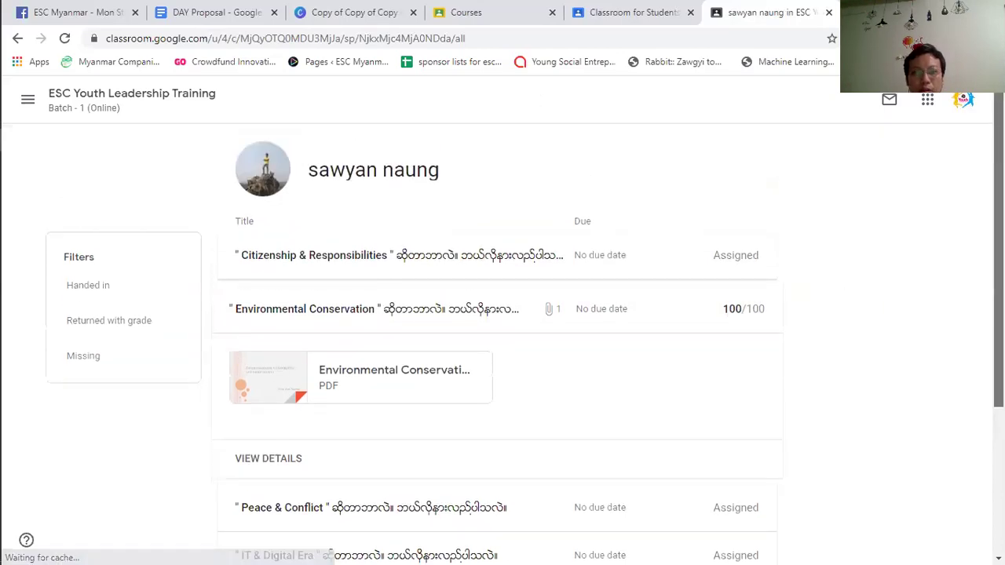
Open the ESC Youth Leadership Training class from the class list, look through its stream posts, and close the class
left_click(28, 99)
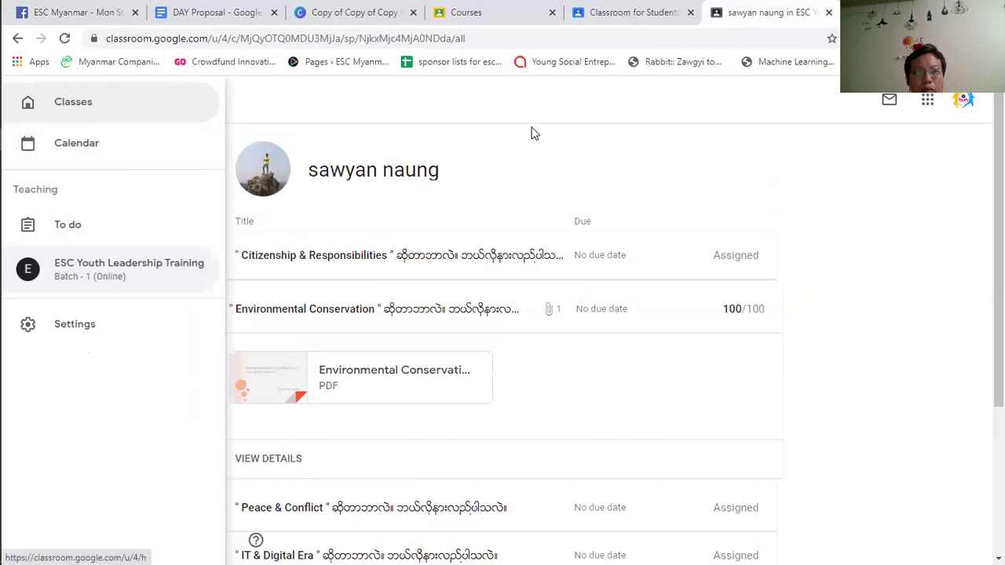
left_click(81, 101)
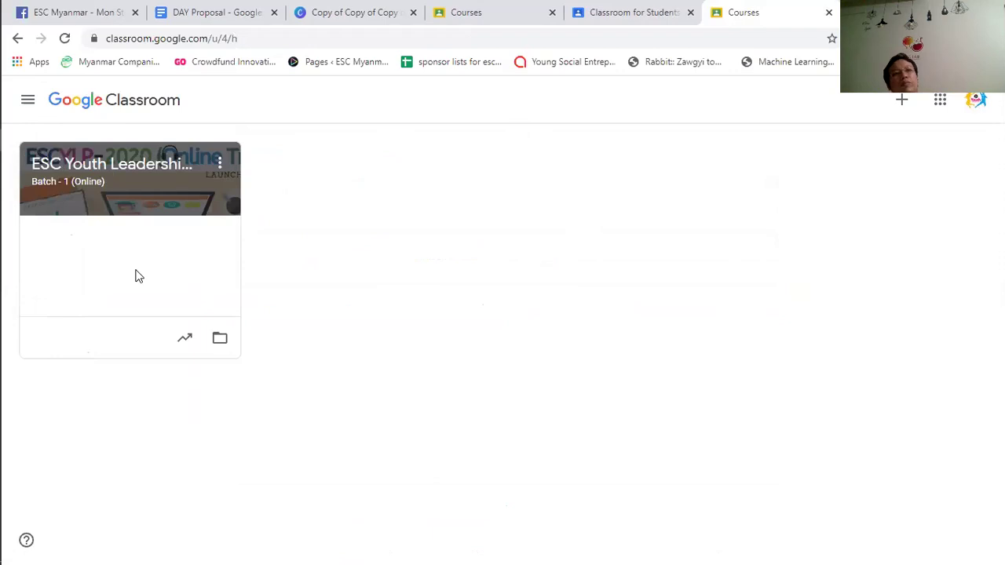
left_click(137, 179)
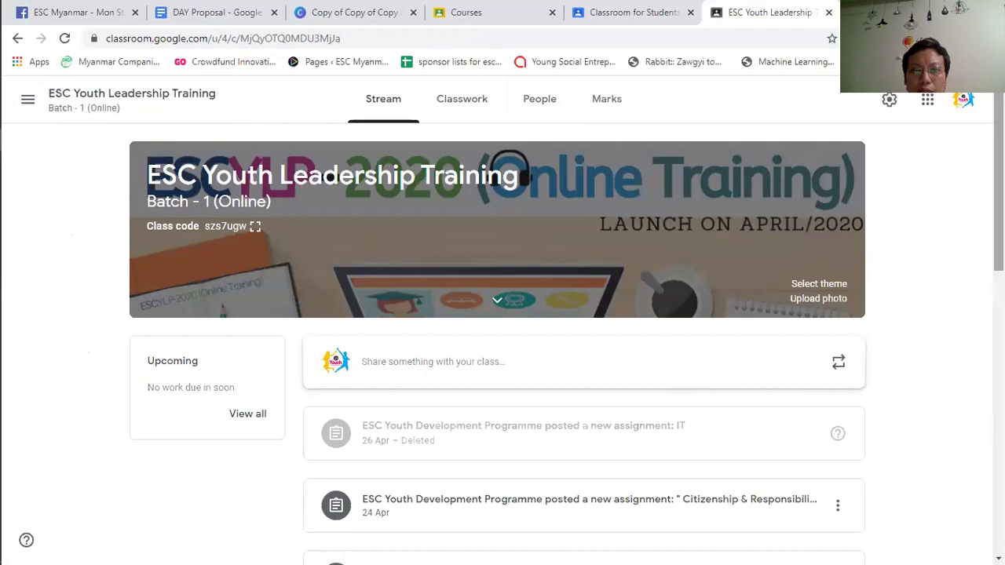
scroll(999, 181, "down", 3)
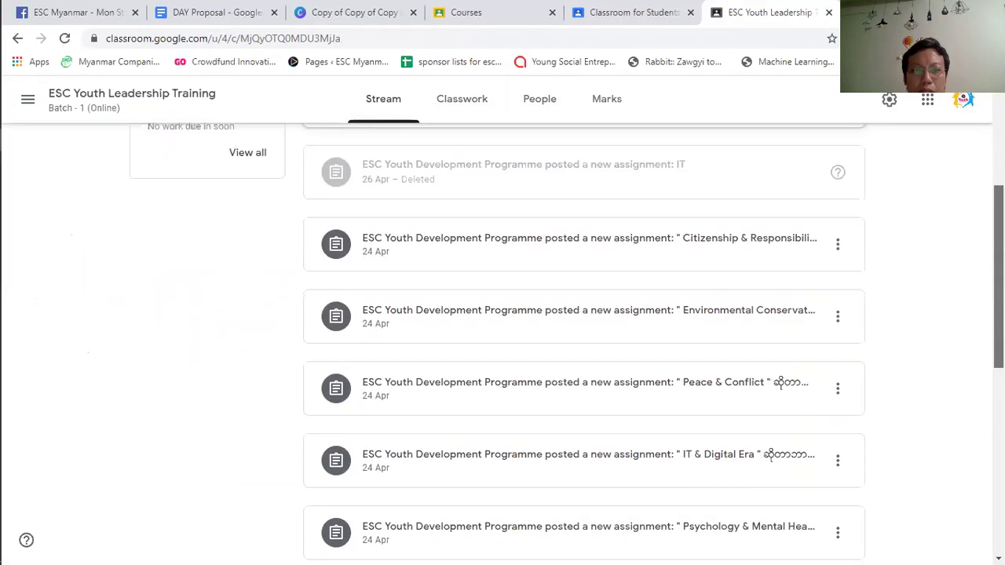
scroll(804, 180, "down", 6)
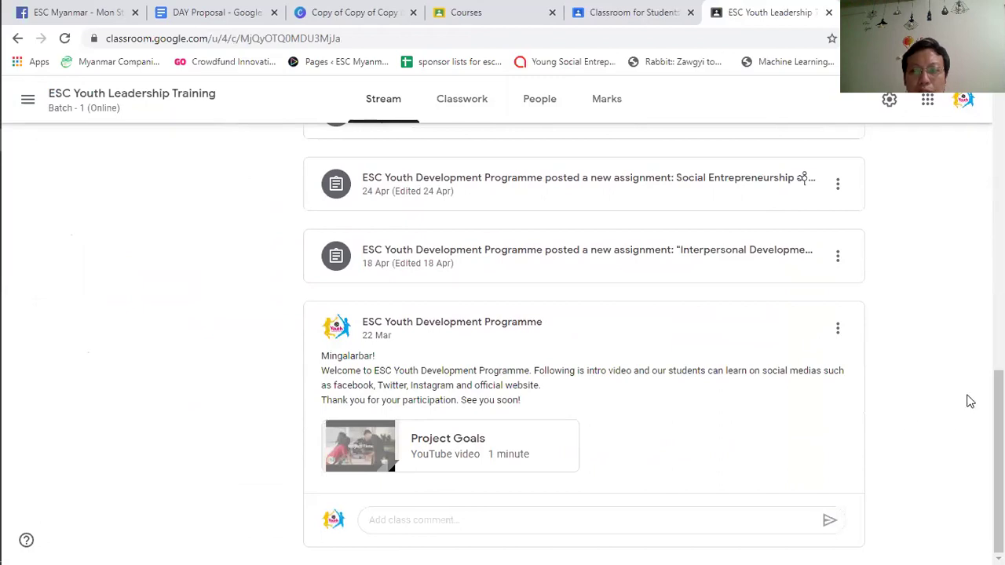
scroll(804, 181, "up", 10)
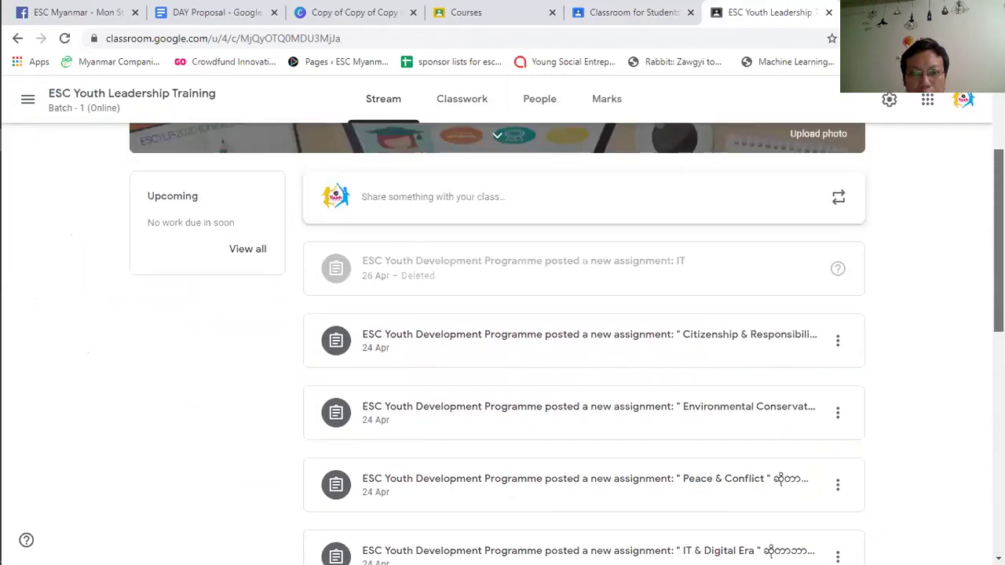
scroll(802, 548, "up", 1)
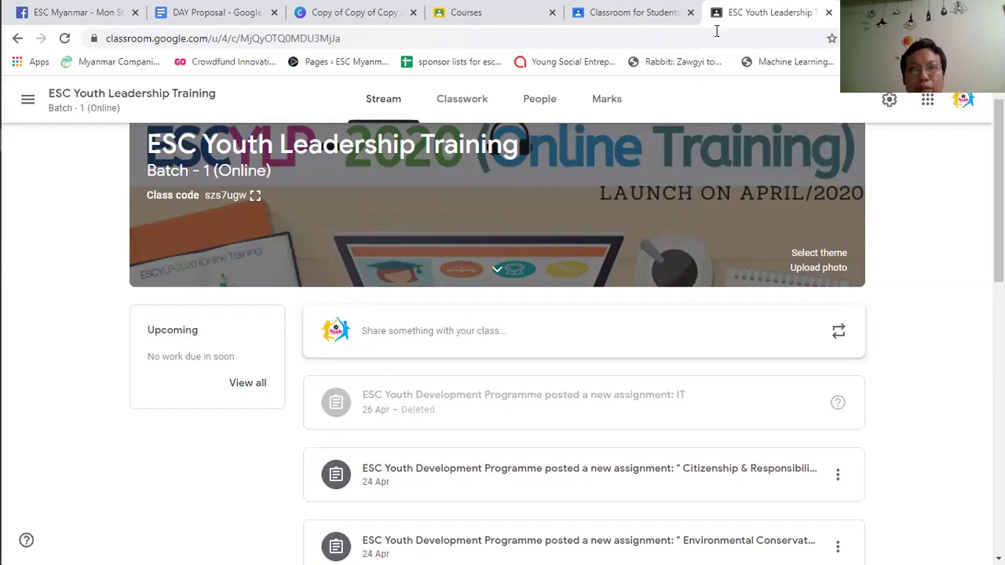
left_click(829, 14)
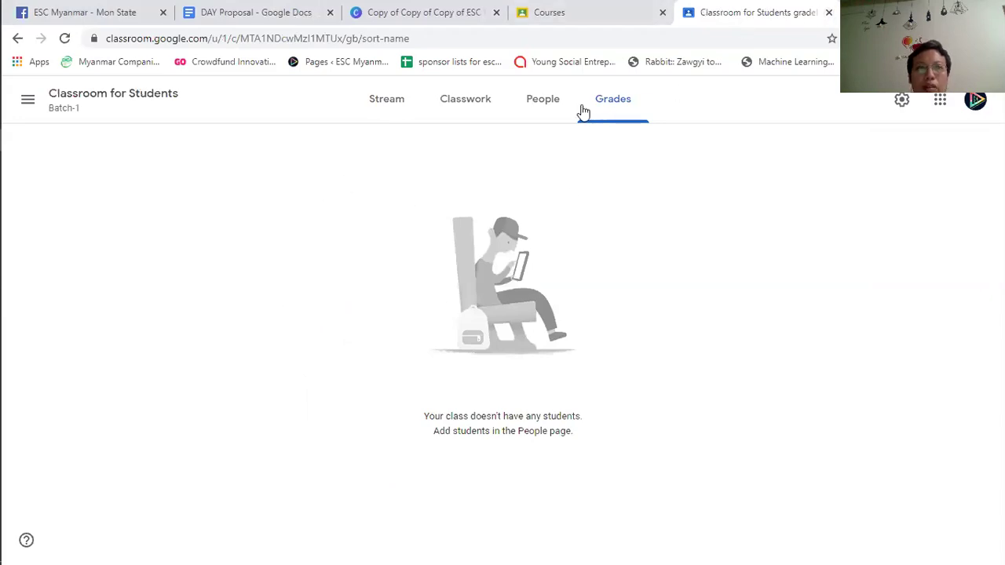
Check the student invitation form on the people page of Classroom for Students and cancel it
left_click(540, 114)
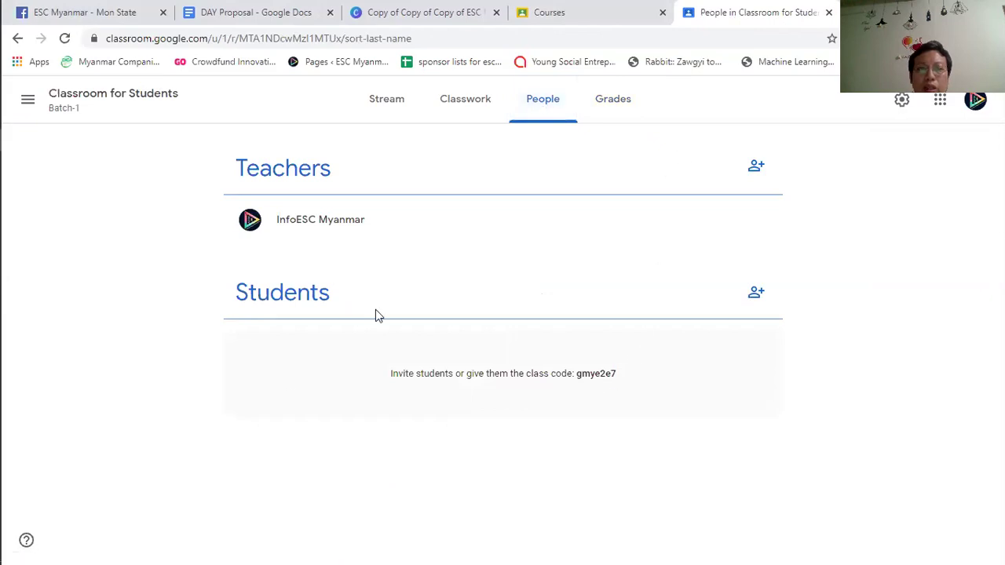
left_click(756, 293)
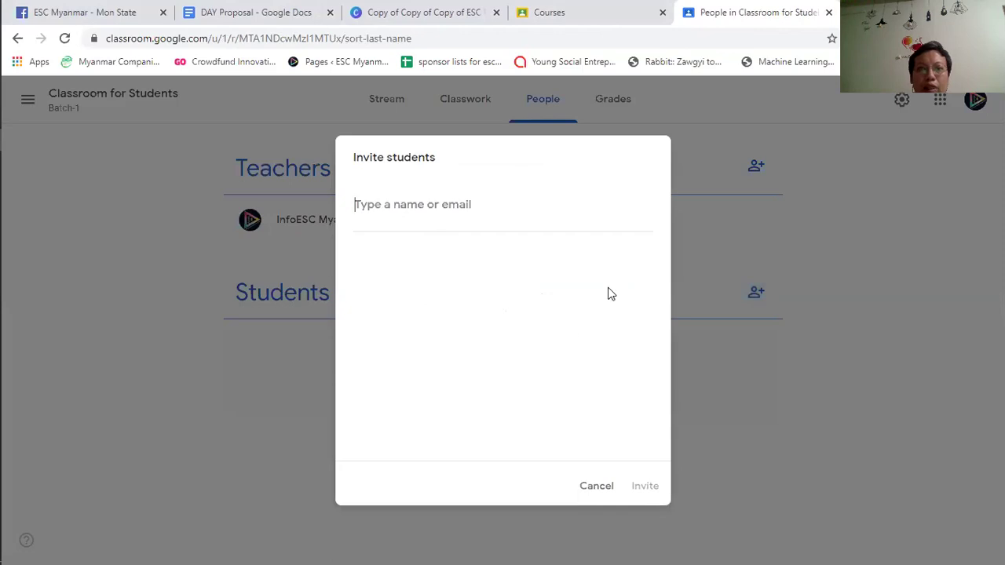
left_click(597, 486)
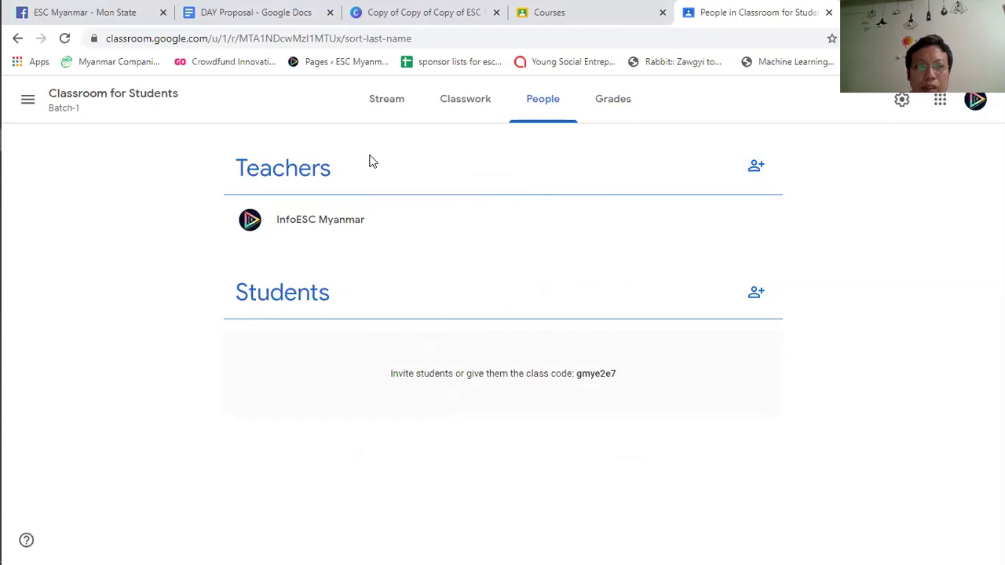
Review the classwork, stream and navigation options of the Classroom for Students class
left_click(454, 105)
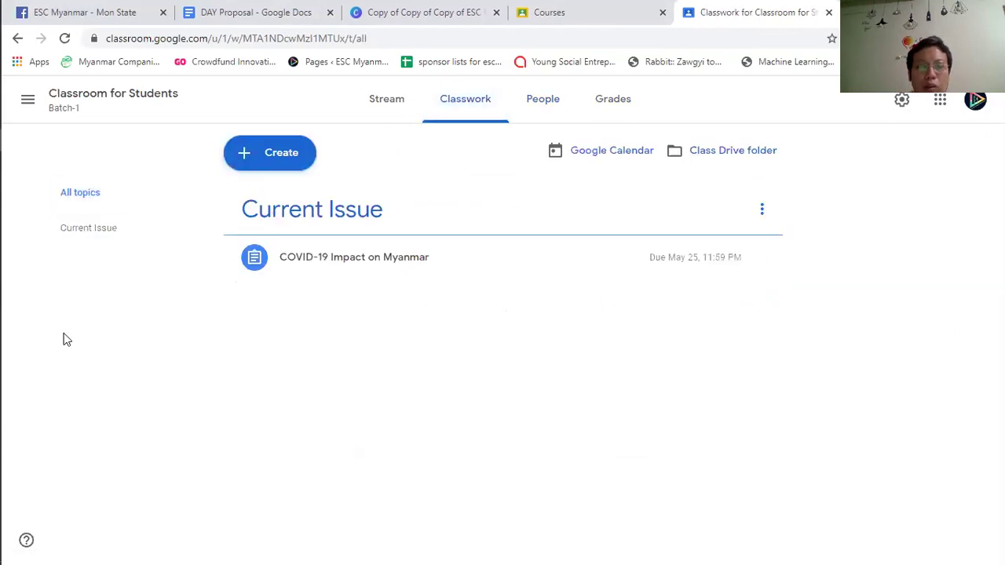
left_click(387, 105)
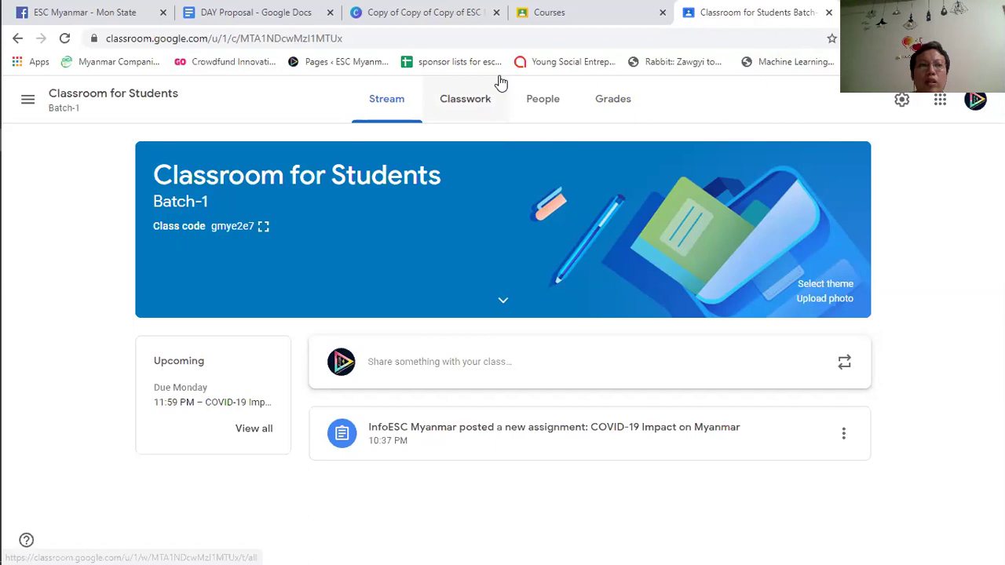
left_click(29, 99)
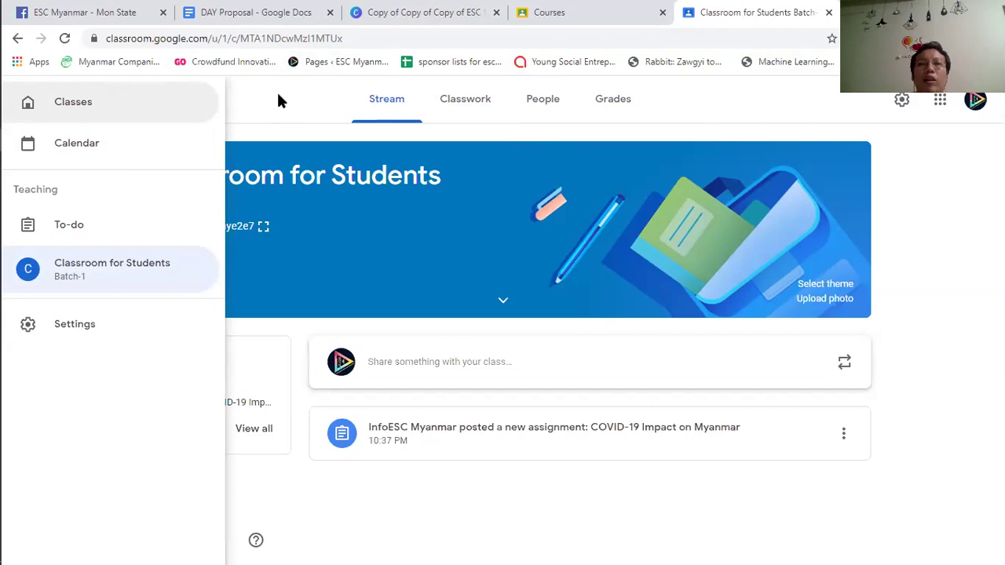
left_click(281, 92)
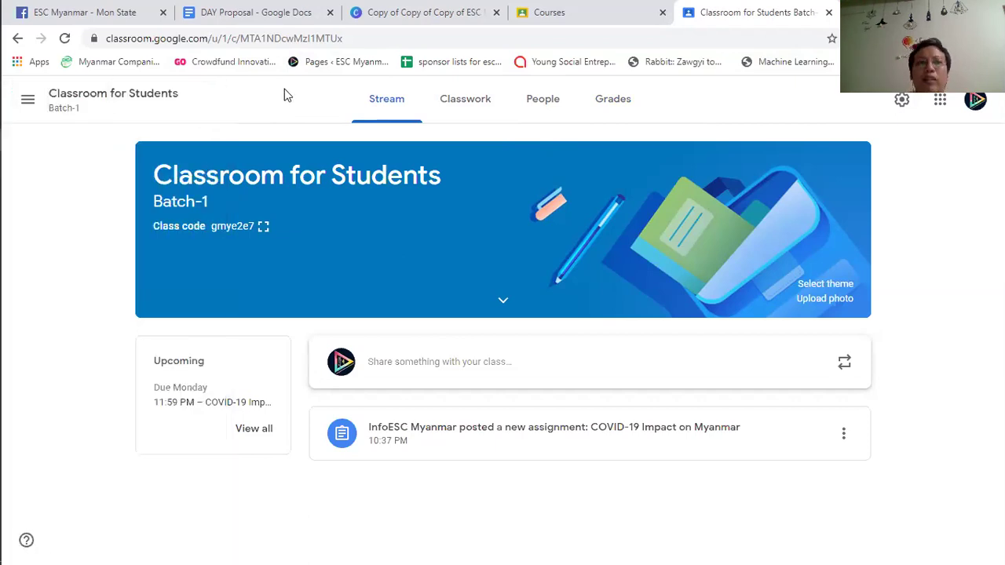